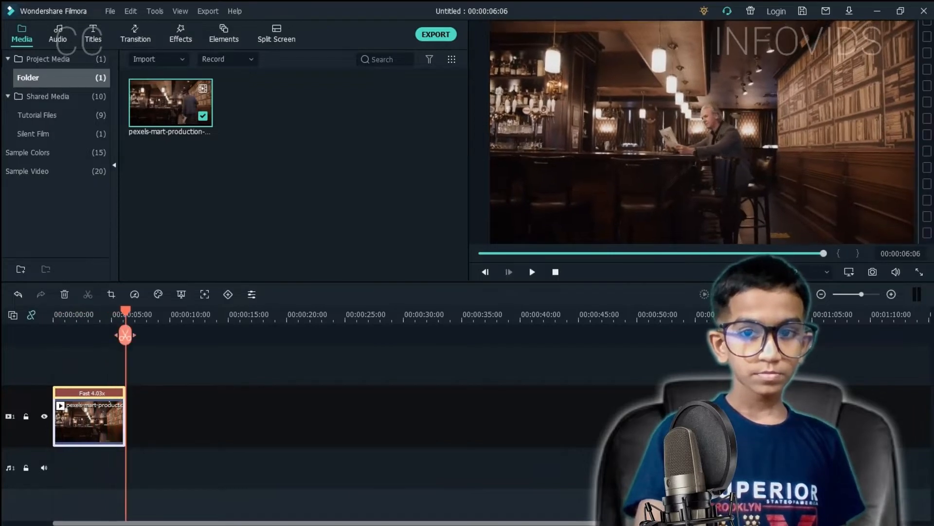
Move the playhead to the start of the timeline and search the filter effects for "old"
left_click_drag(125, 311, 53, 311)
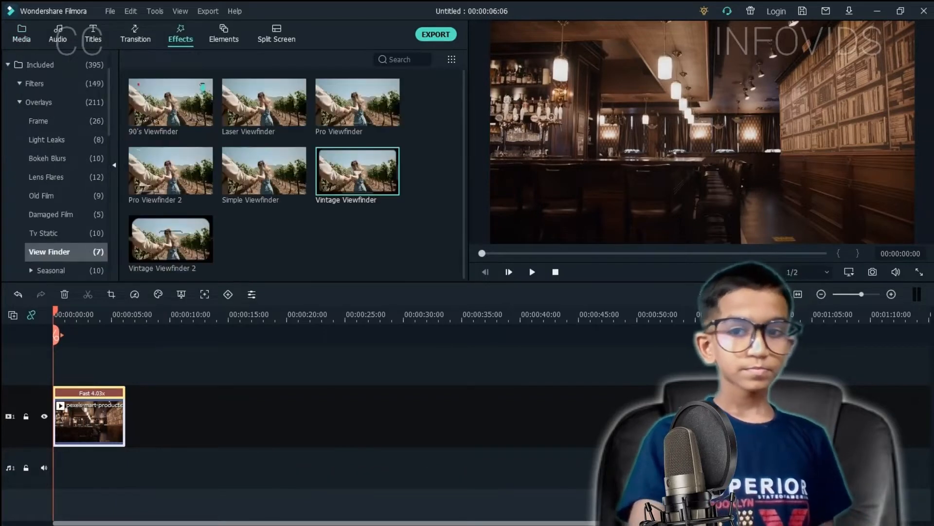
left_click(39, 102)
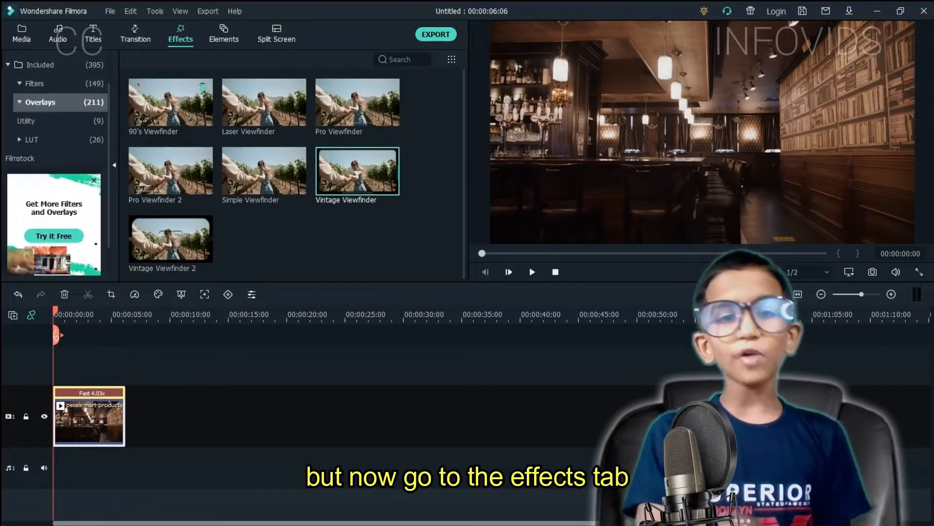
left_click(35, 83)
scroll(63, 177, "down", 2)
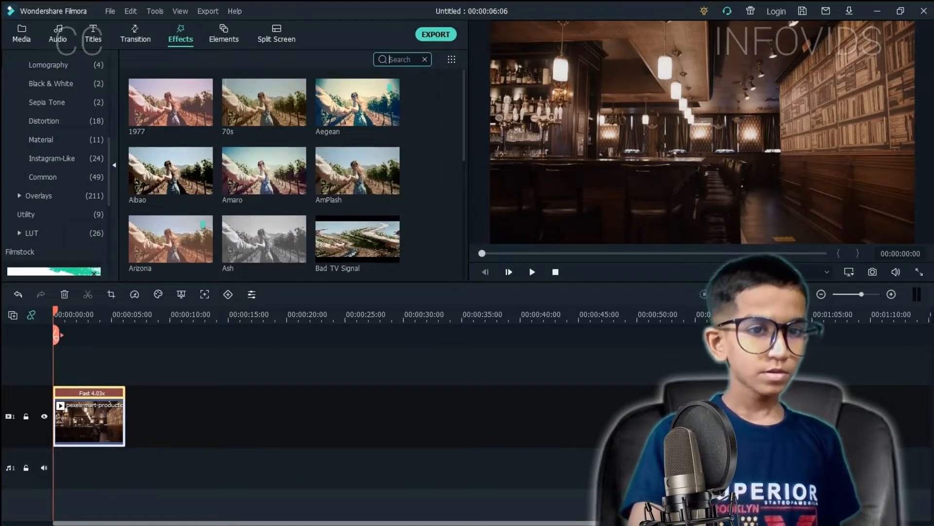
type("old")
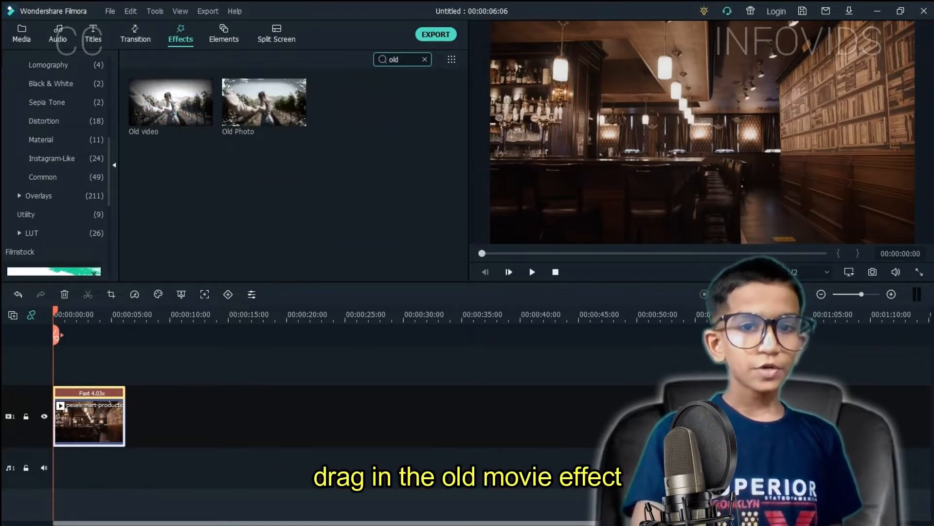
Place the Old video filter on a track above the bar clip, stretch it to the clip's end and preview it
left_click_drag(170, 102, 82, 366)
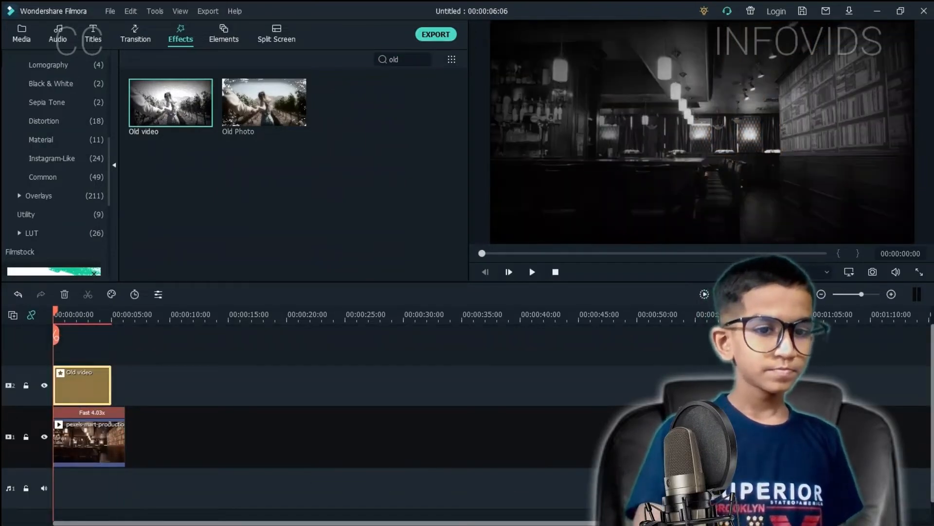
left_click_drag(111, 384, 125, 385)
key("space")
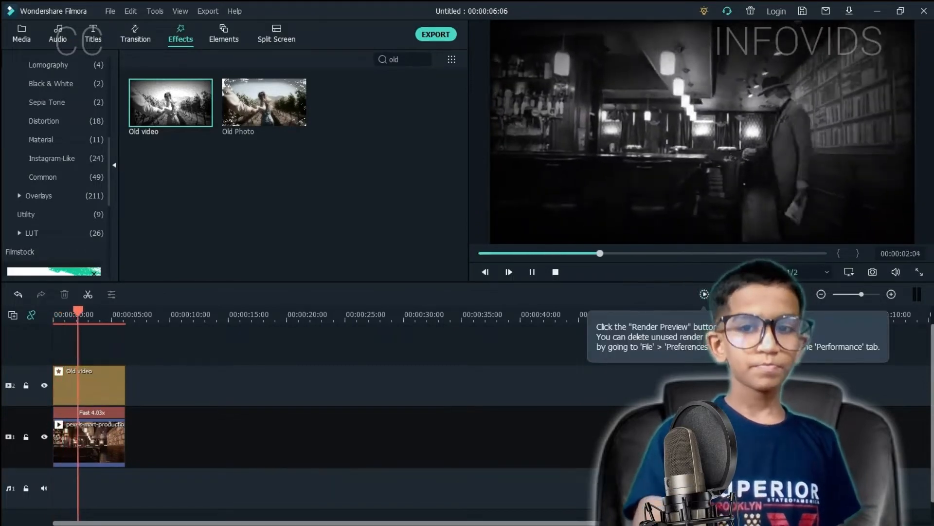
key("space")
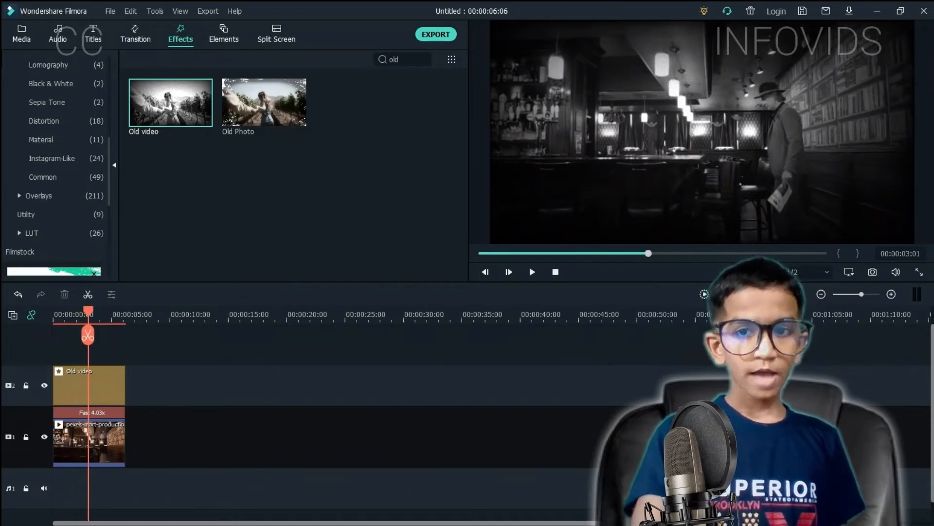
left_click_drag(88, 311, 53, 312)
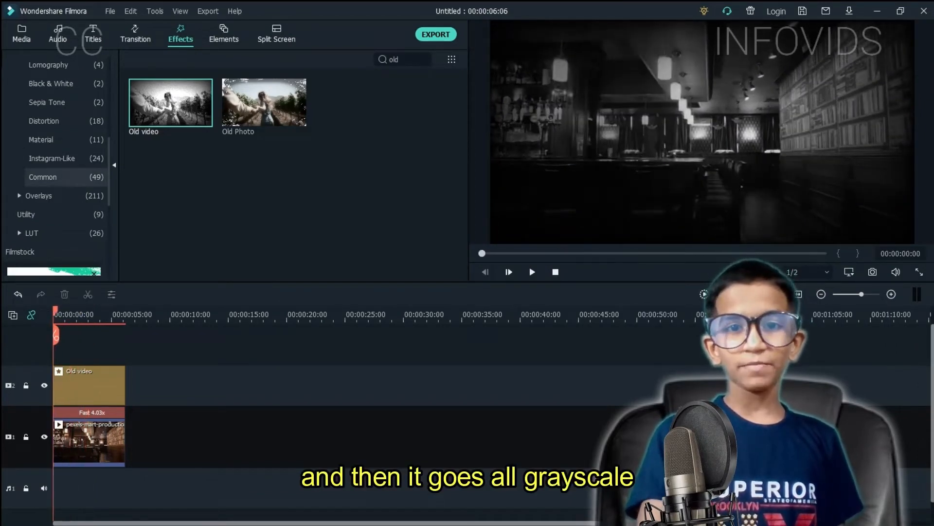
Clear the effects search and show the Old Film category of the overlays
scroll(54, 177, "up", 2)
left_click(19, 83)
left_click(19, 102)
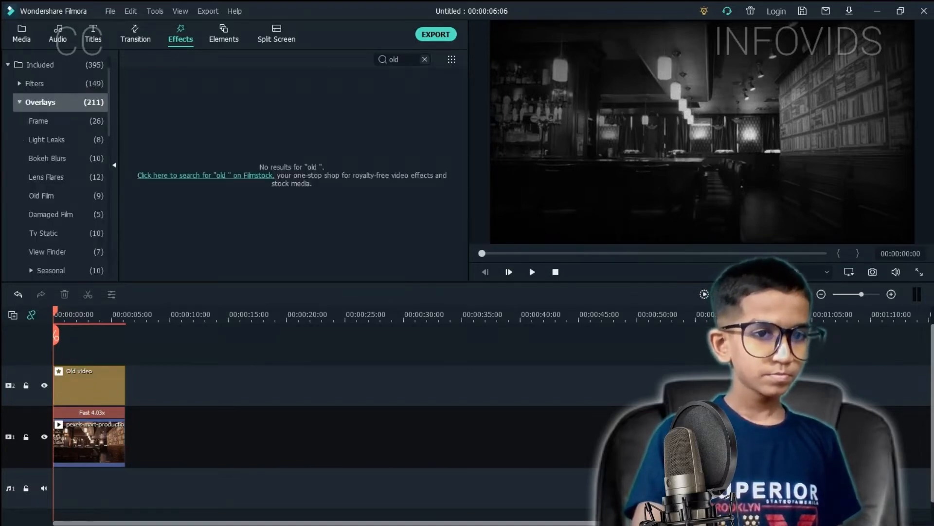
left_click(425, 59)
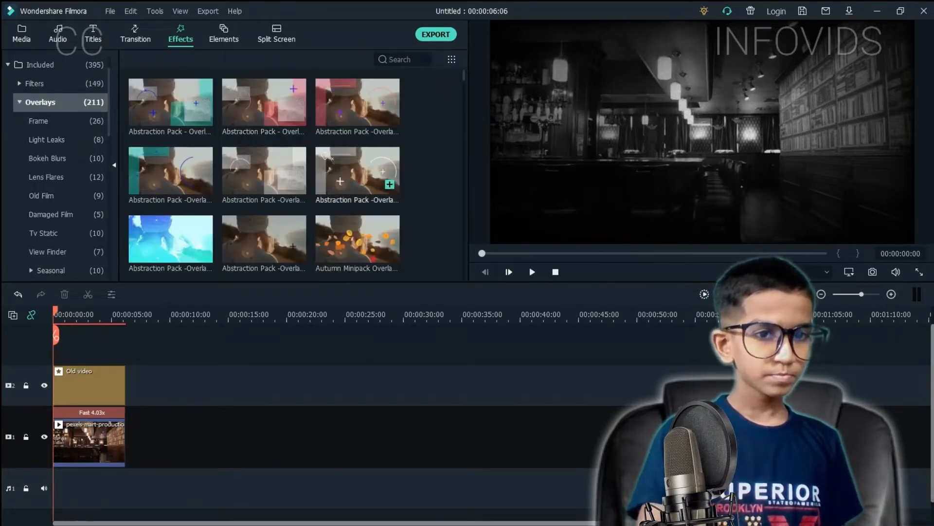
scroll(273, 177, "down", 10)
scroll(53, 196, "down", 1)
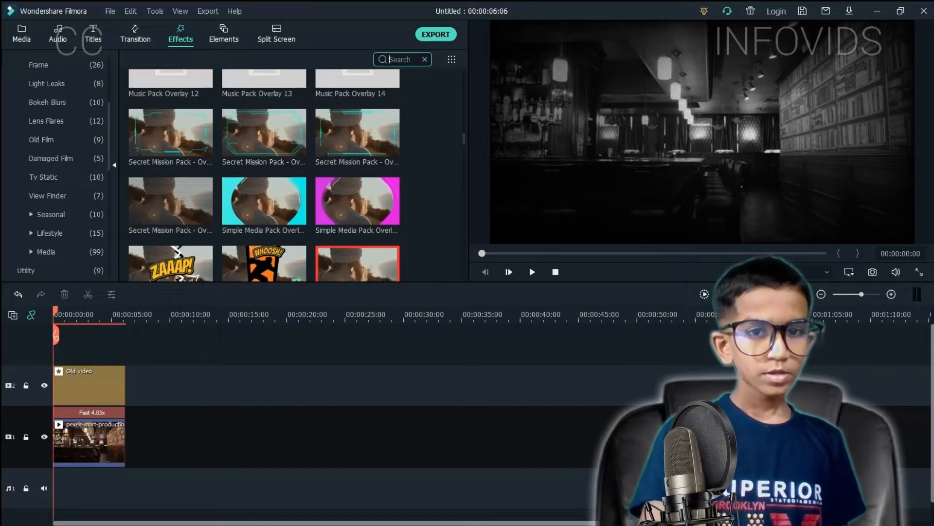
left_click(54, 139)
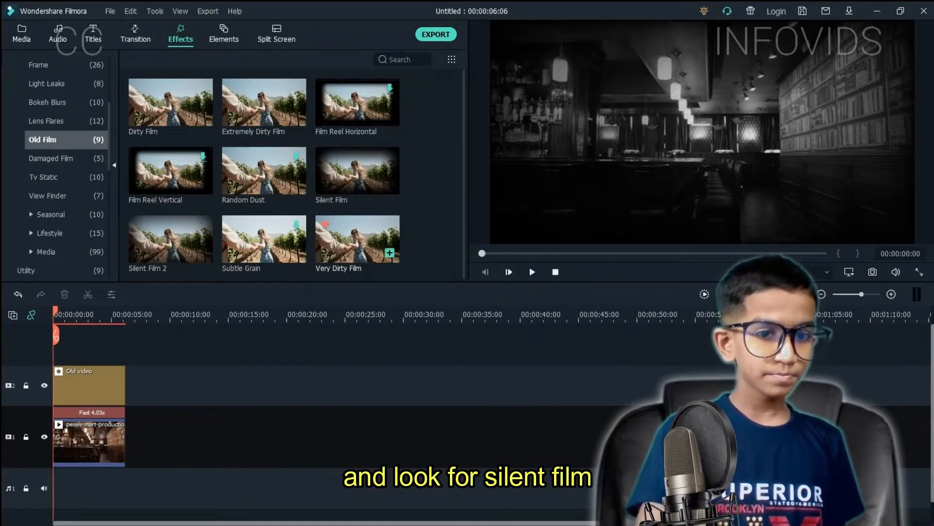
Place the Dirty Film overlay above the Old video filter, stretch it to the clip's end and play the result
left_click_drag(170, 104, 56, 345)
left_click_drag(110, 386, 122, 386)
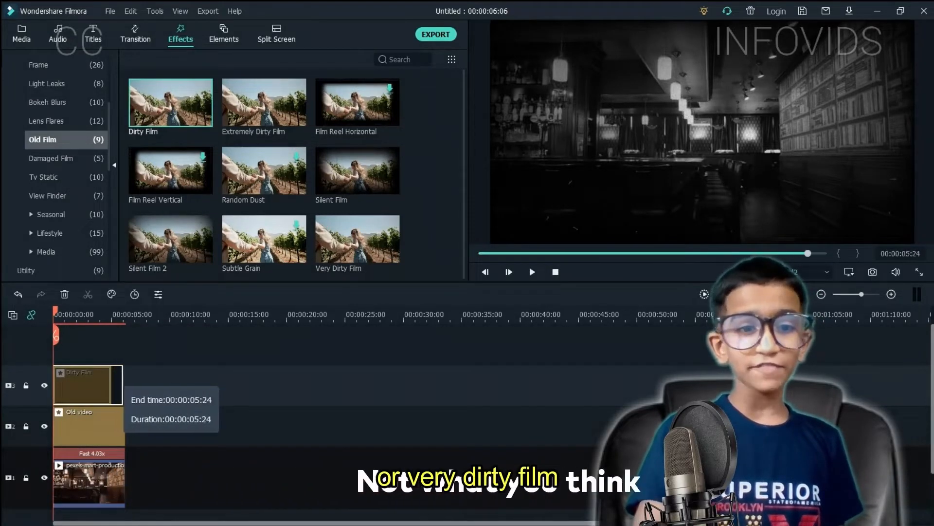
key("space")
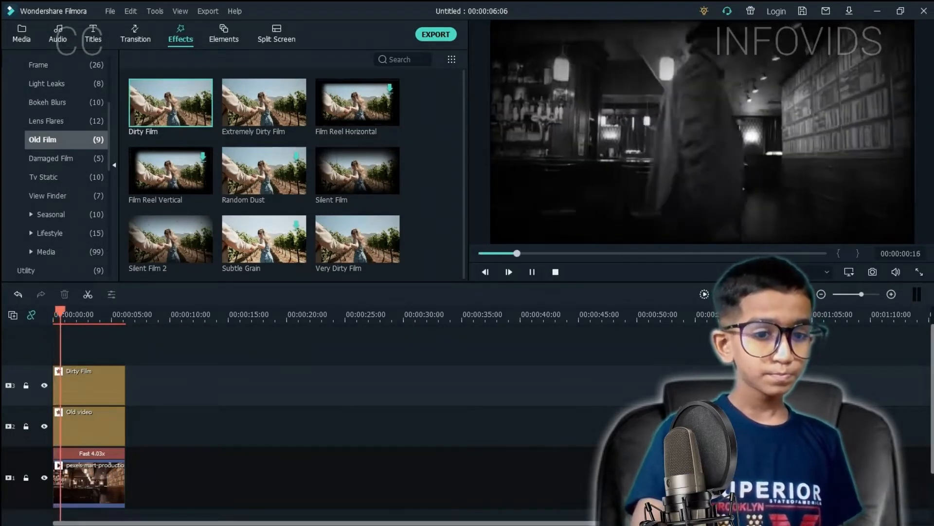
key("space")
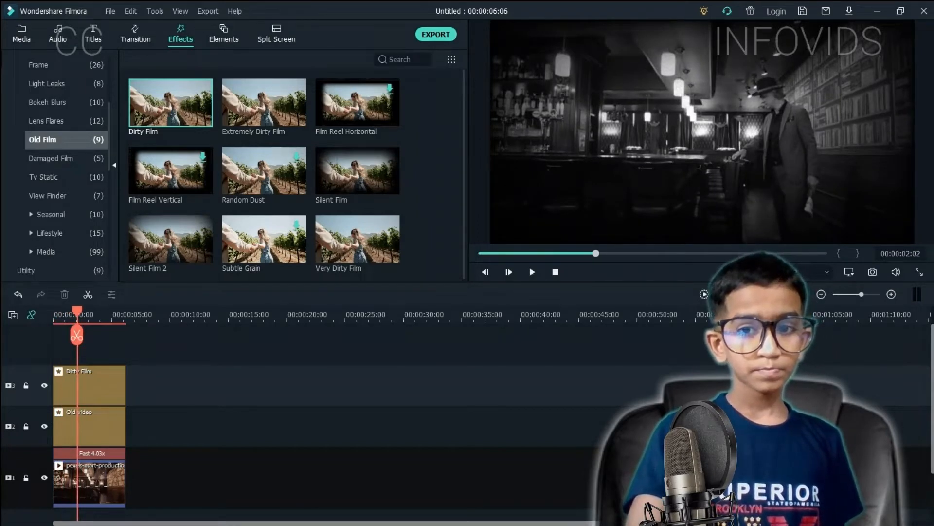
key("space")
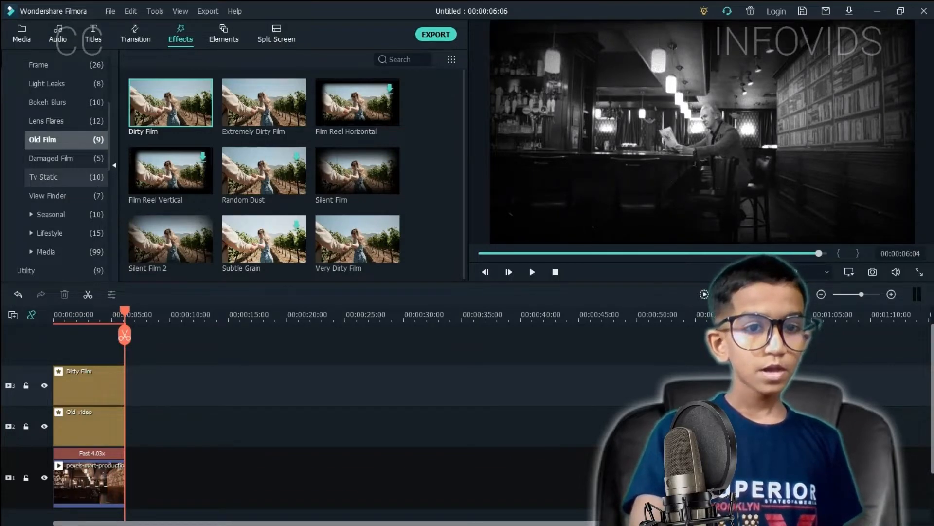
Browse the effect categories and show the View Finder overlays
scroll(98, 188, "up", 3)
left_click(54, 102)
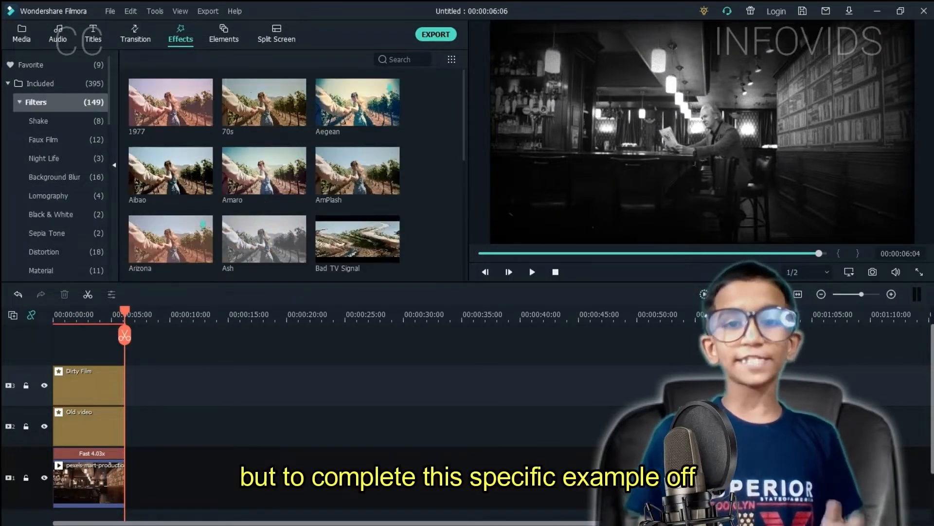
scroll(63, 177, "down", 3)
left_click(58, 159)
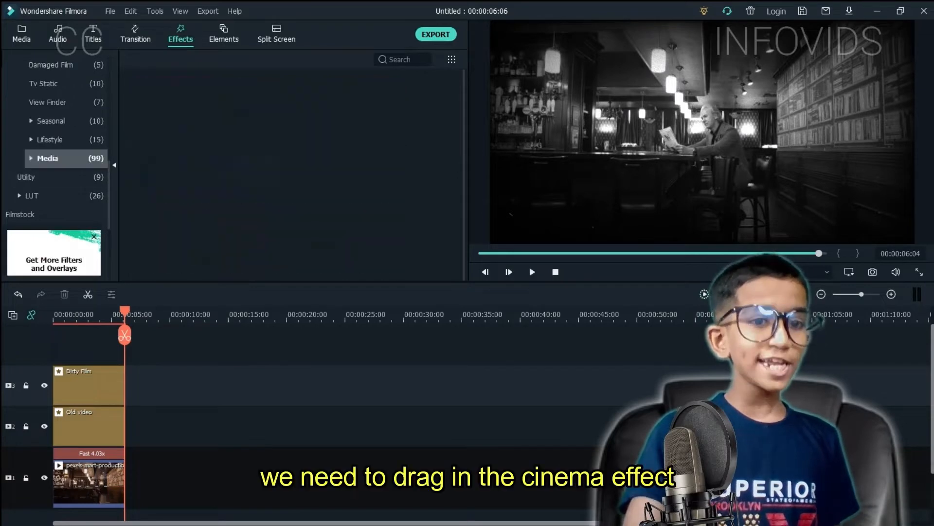
scroll(59, 158, "up", 3)
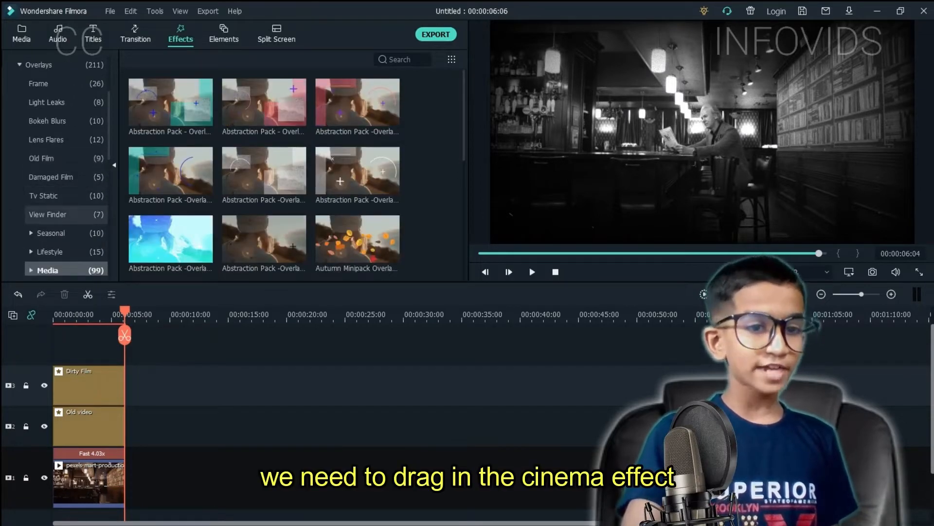
left_click(54, 214)
scroll(53, 214, "up", 2)
Place the Vintage Viewfinder 2 overlay above the Dirty Film effect, stretch it to the clip's end and preview it
left_click(203, 253)
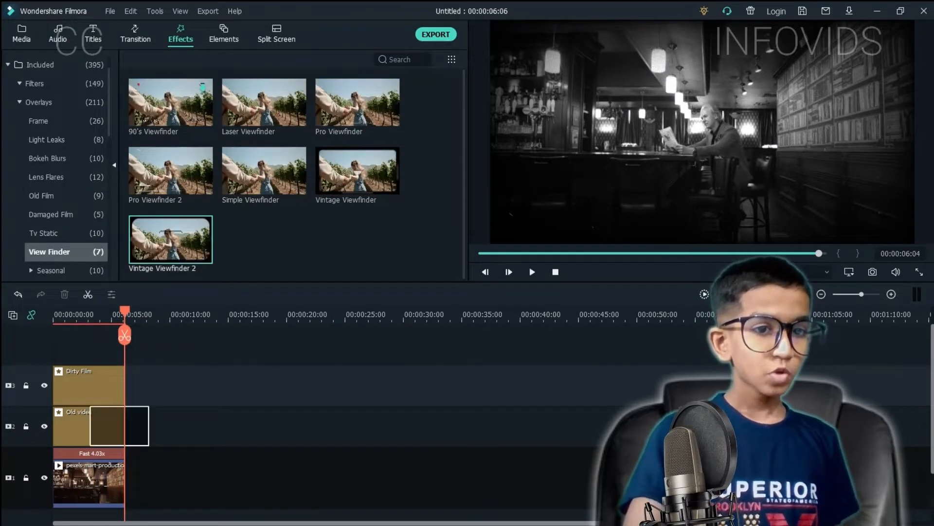
left_click_drag(111, 385, 125, 385)
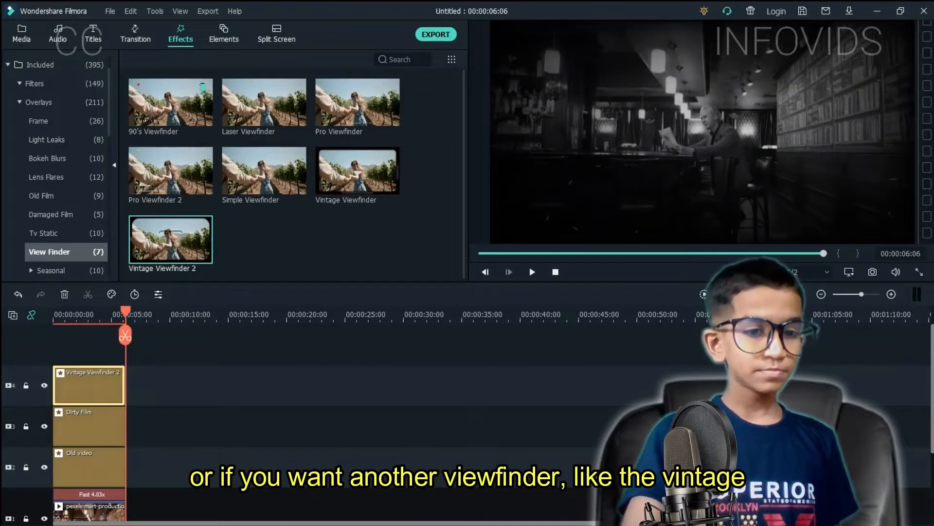
key("space")
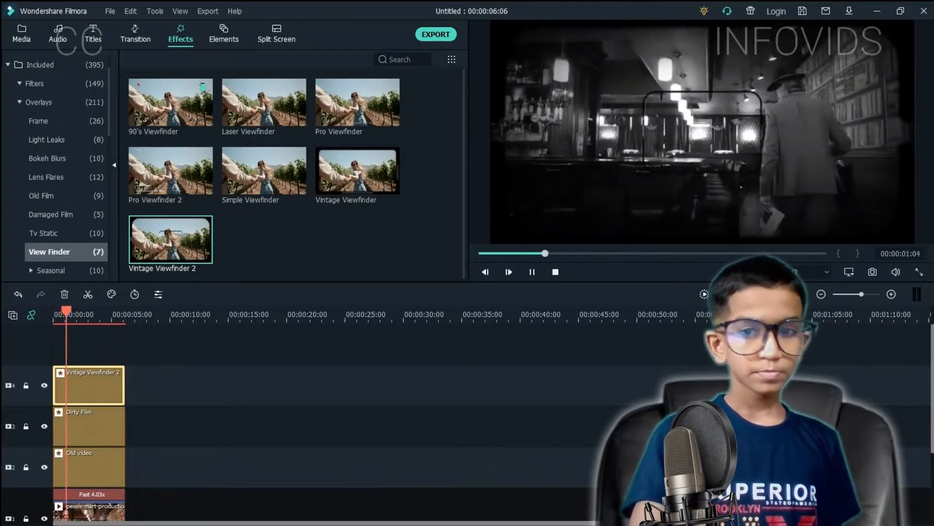
left_click_drag(124, 385, 125, 385)
left_click(160, 386)
left_click(105, 385)
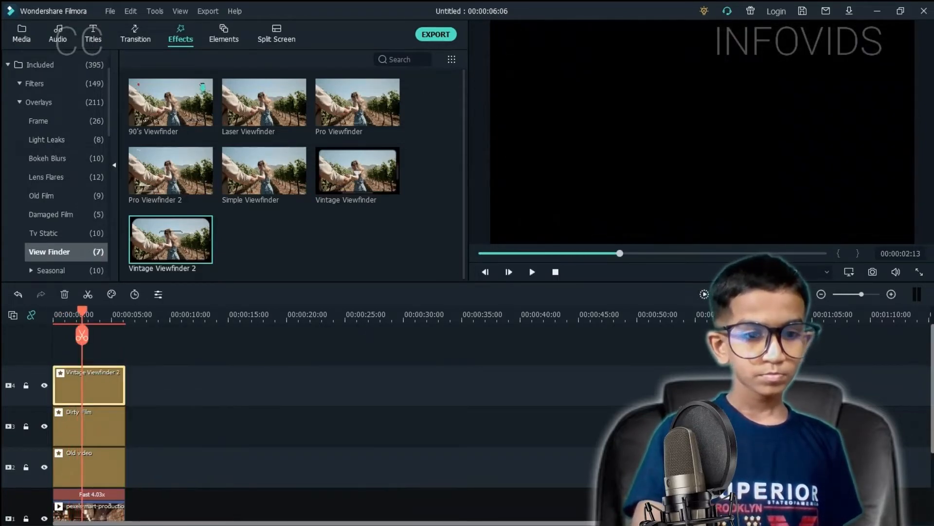
Hide the Vintage Viewfinder 2 track and place the Cinema 21:9 frame overlay above it, stretched to the clip's end
left_click(44, 385)
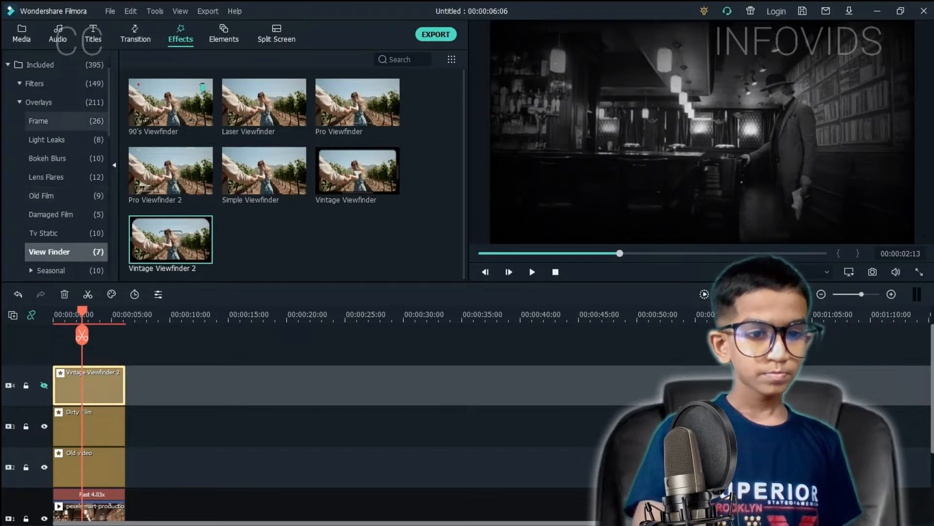
left_click(42, 120)
left_click_drag(171, 104, 82, 344)
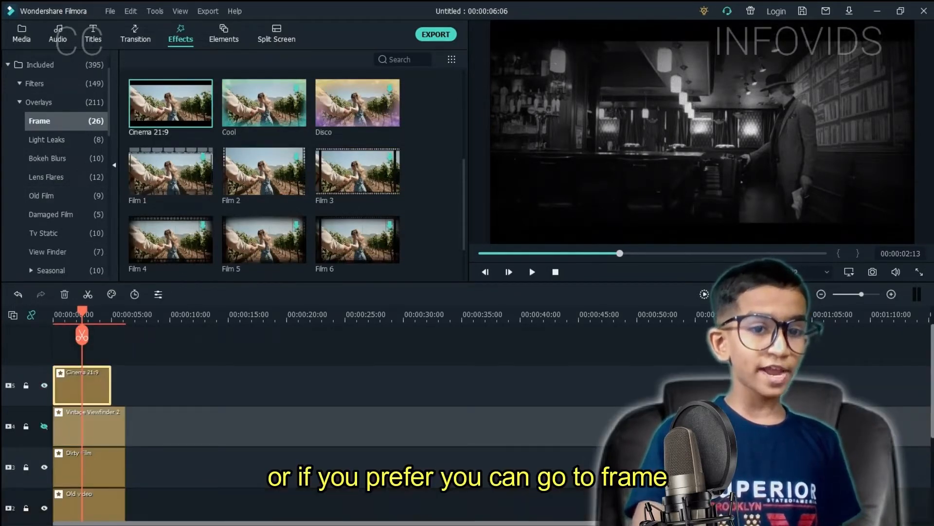
left_click_drag(110, 385, 125, 384)
key("space")
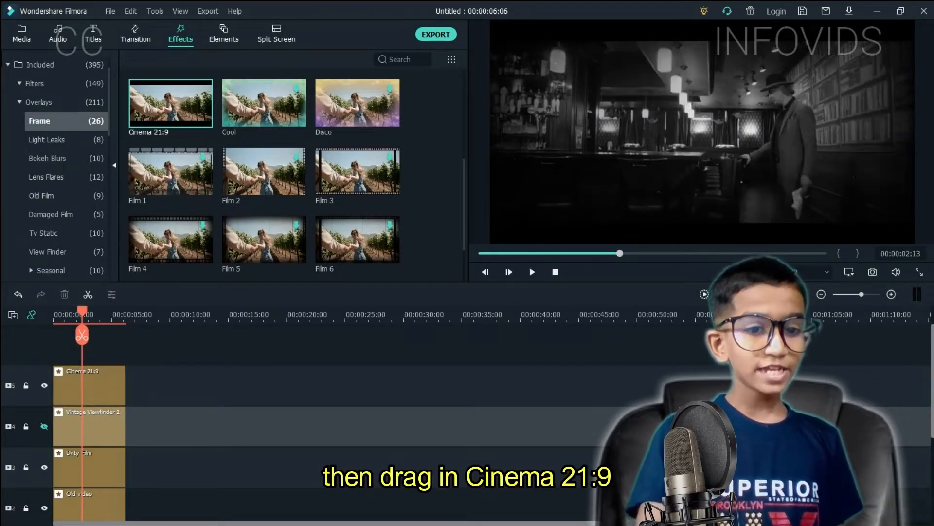
key("space")
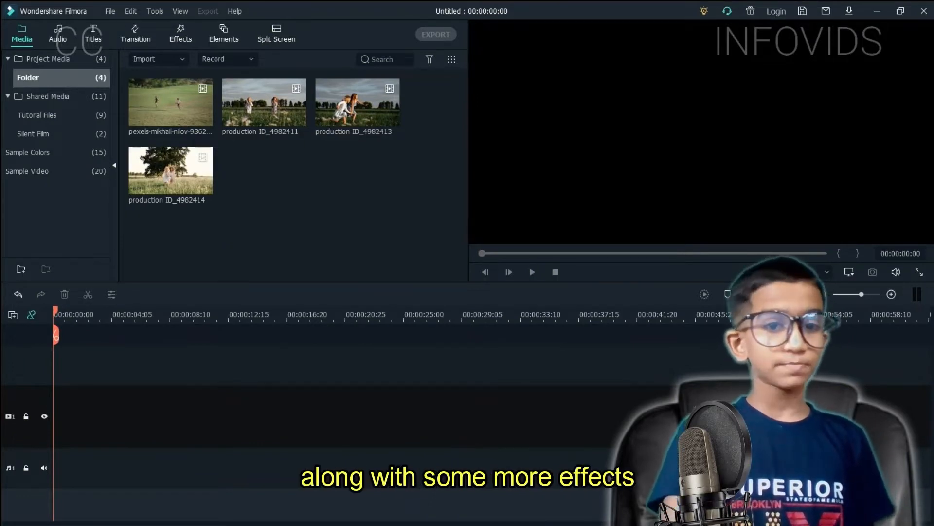
Place the pexels-mikhail-nilov clip at the timeline start, matching the project to the media at 1280 x 720 25fps, and preview it
left_click_drag(170, 102, 54, 417)
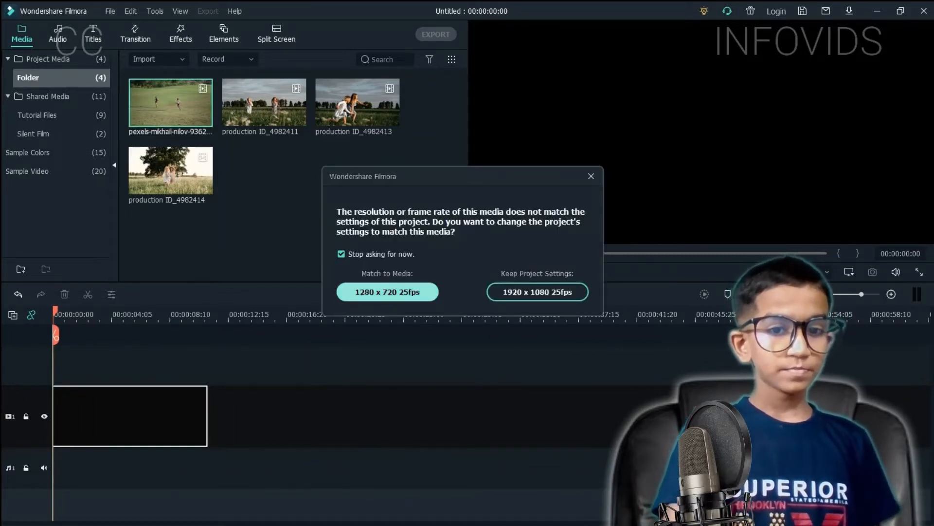
left_click(387, 292)
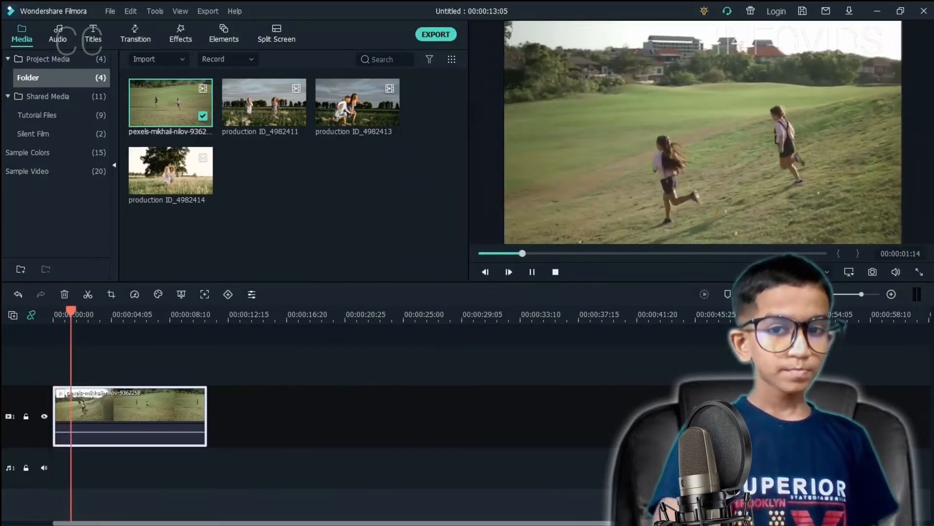
key("space")
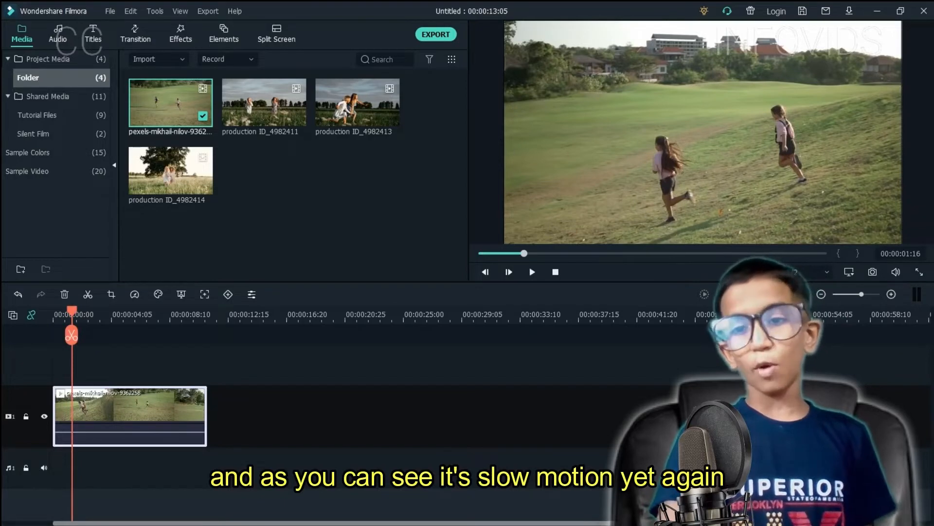
Speed up the pexels-mikhail-nilov clip to a duration of about 00:00:03:17 and play it from the start
left_click_drag(206, 419, 96, 423)
key("Home")
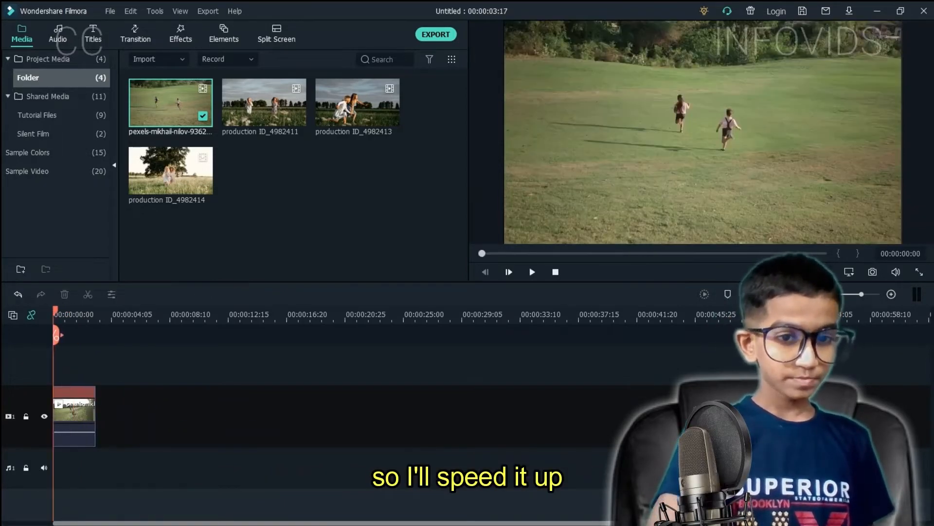
key("space")
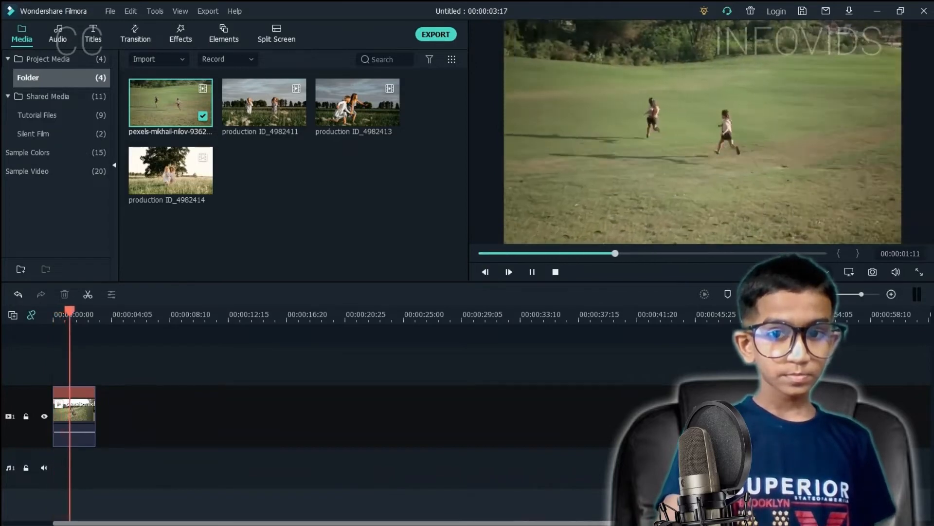
left_click(88, 402)
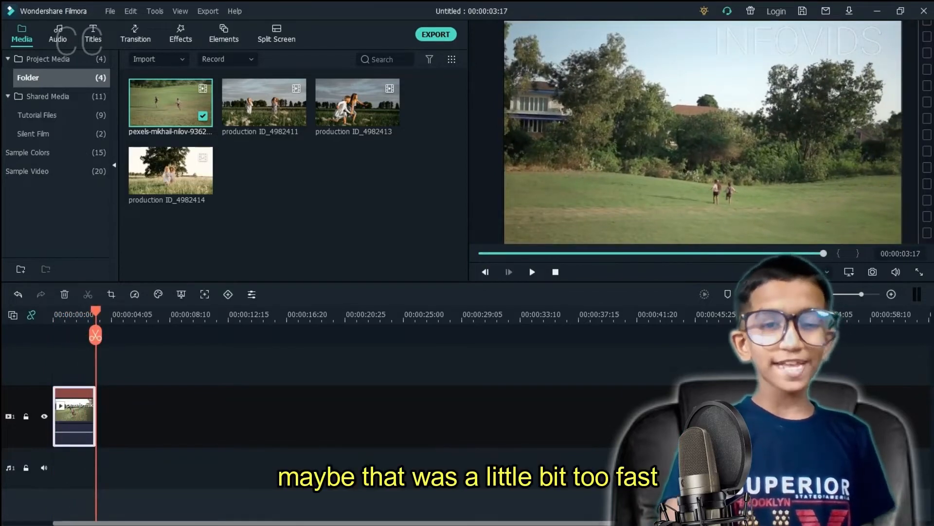
Set the clip's speed to about 2.24x, a duration of 00:00:05:22, and play it from the start
left_click_drag(93, 393, 120, 392)
left_click(96, 311)
left_click_drag(96, 311, 53, 311)
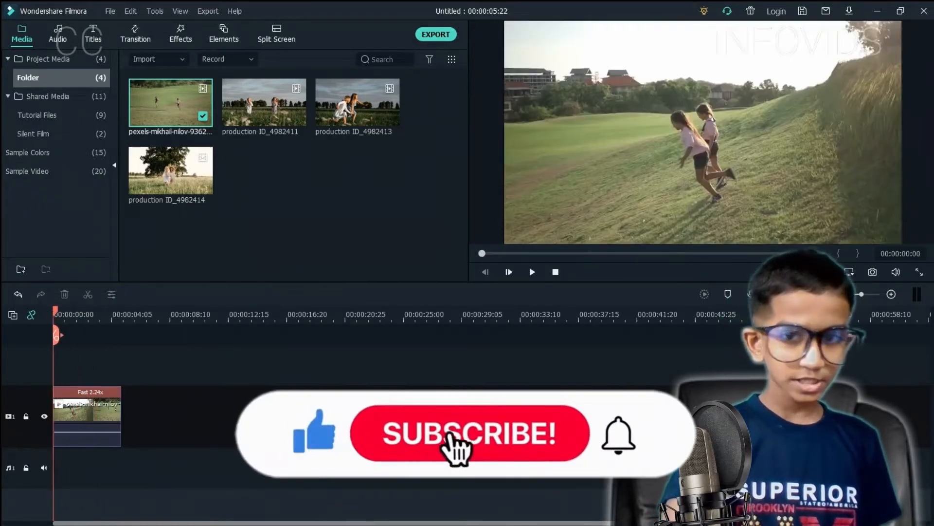
key("space")
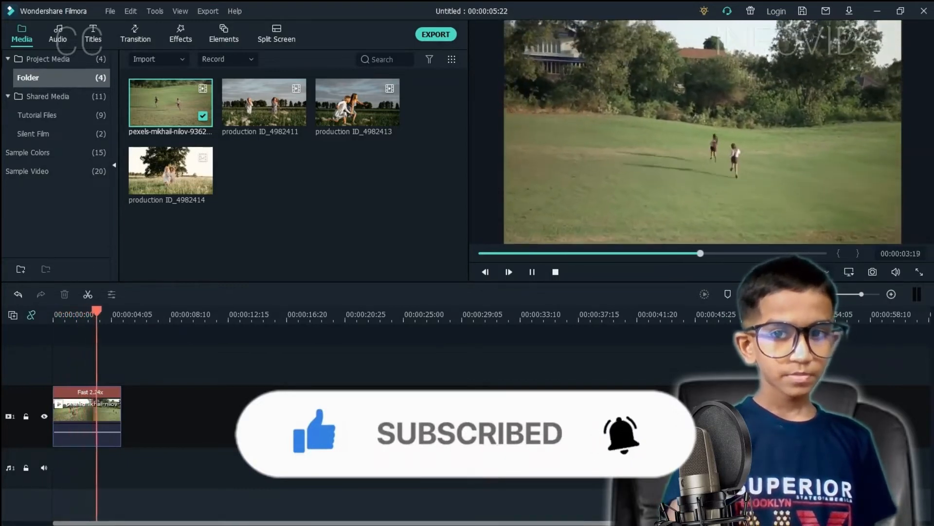
key("space")
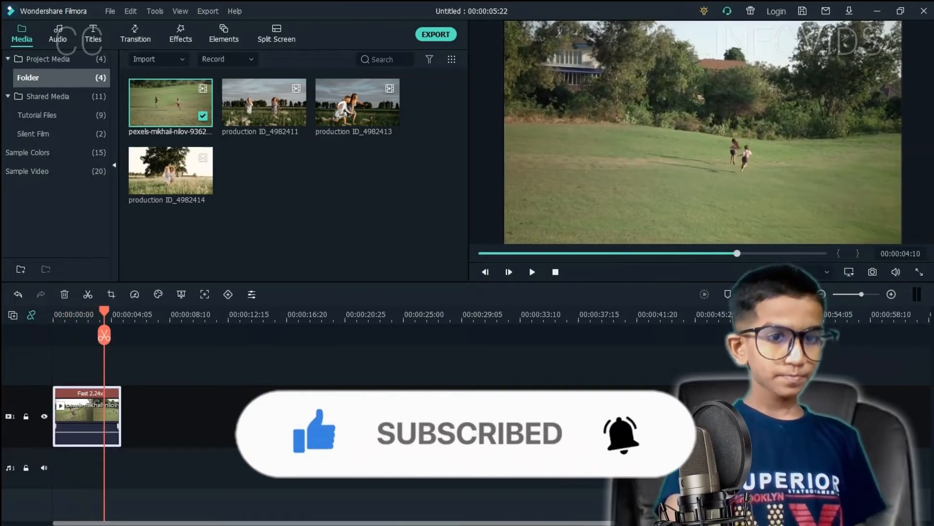
double_click(87, 414)
left_click(438, 271)
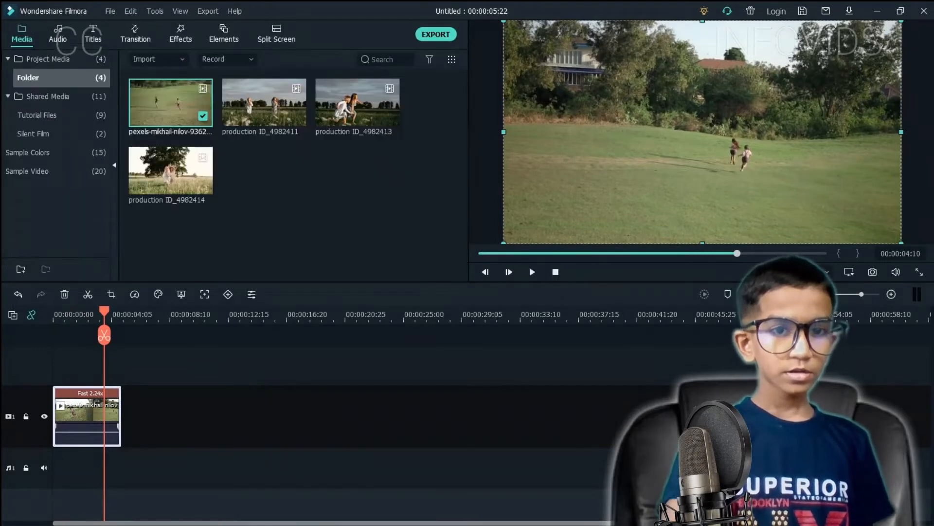
Place the Dirty Film overlay from the Old Film category above the pexels-mikhail-nilov clip and stretch it to the clip's end
left_click(181, 34)
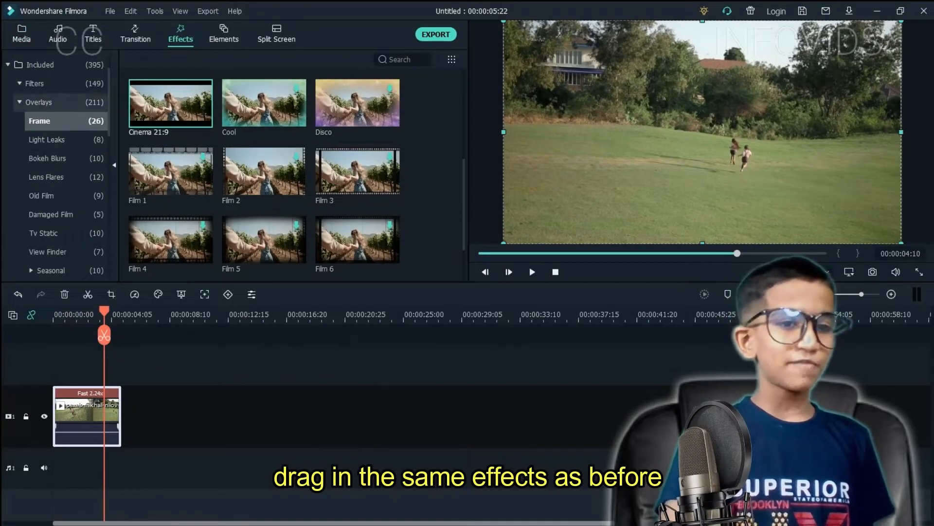
left_click(36, 84)
left_click(41, 252)
scroll(59, 170, "down", 5)
left_click(44, 177)
scroll(58, 170, "up", 2)
scroll(59, 170, "down", 3)
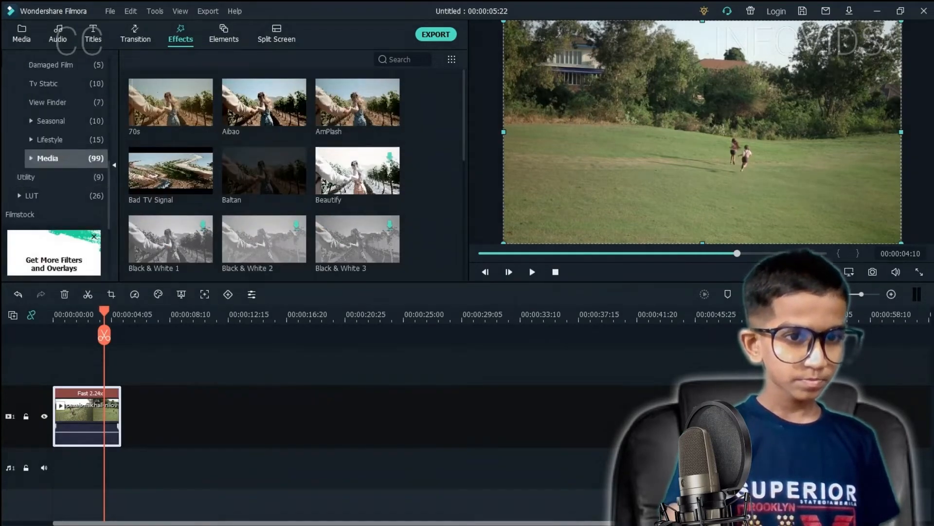
left_click(39, 158)
scroll(49, 159, "up", 2)
left_click(46, 140)
left_click(43, 158)
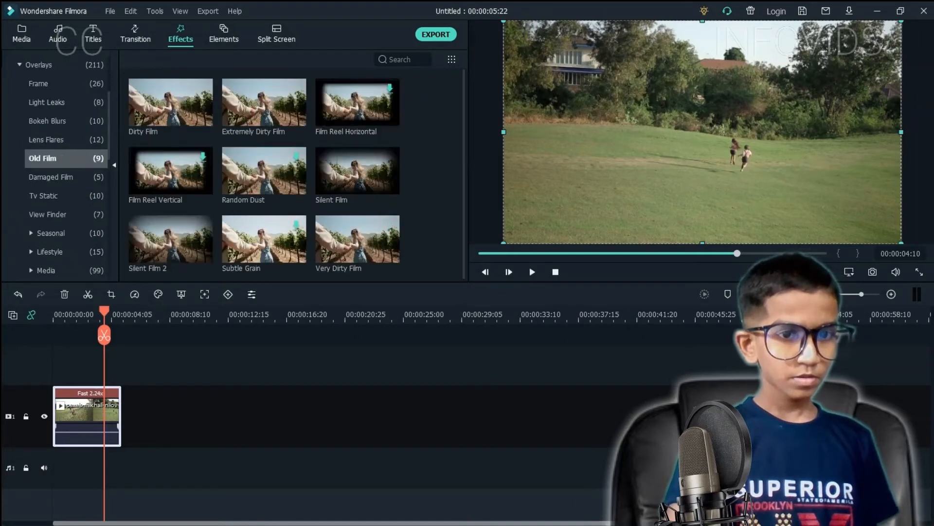
left_click(203, 116)
left_click_drag(111, 385, 121, 385)
Try the Silent Film overlay on the track above Dirty Film and delete it
left_click(131, 353)
left_click_drag(358, 170, 82, 341)
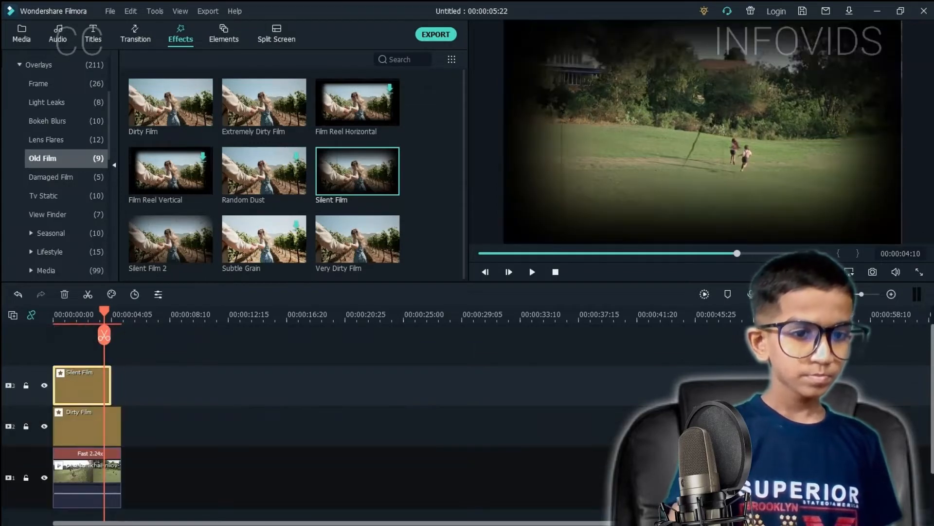
key("Delete")
Search all included effects for "old vide" and place the Old video filter above Dirty Film, spanning the whole clip
scroll(58, 102, "up", 5)
left_click(42, 103)
left_click(7, 83)
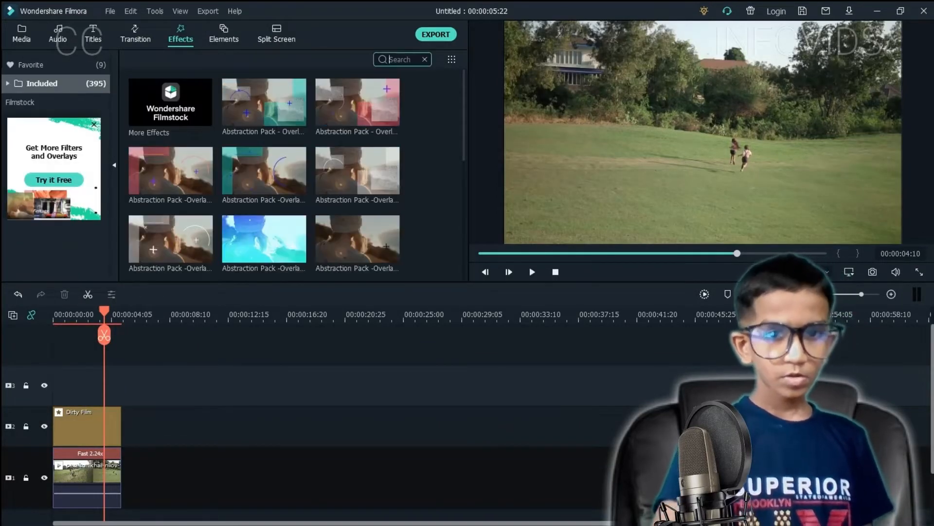
type("old vide")
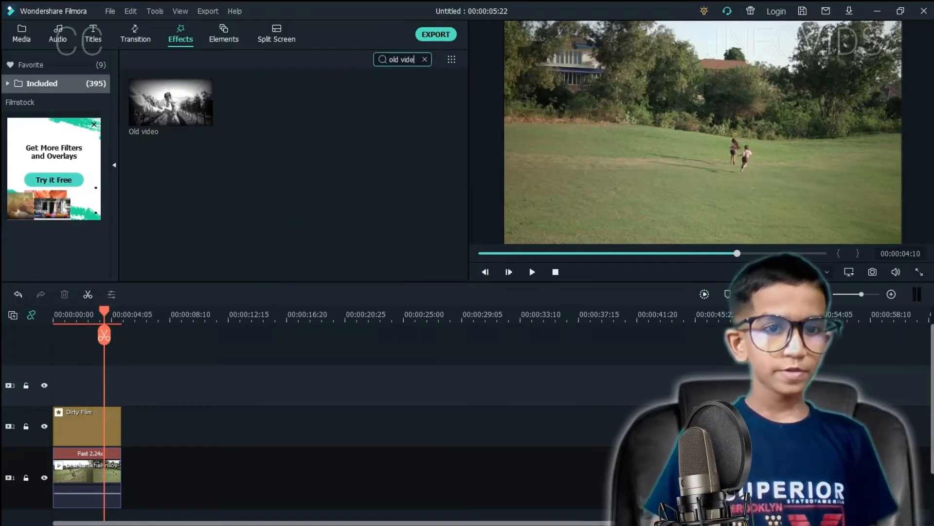
left_click_drag(170, 102, 121, 384)
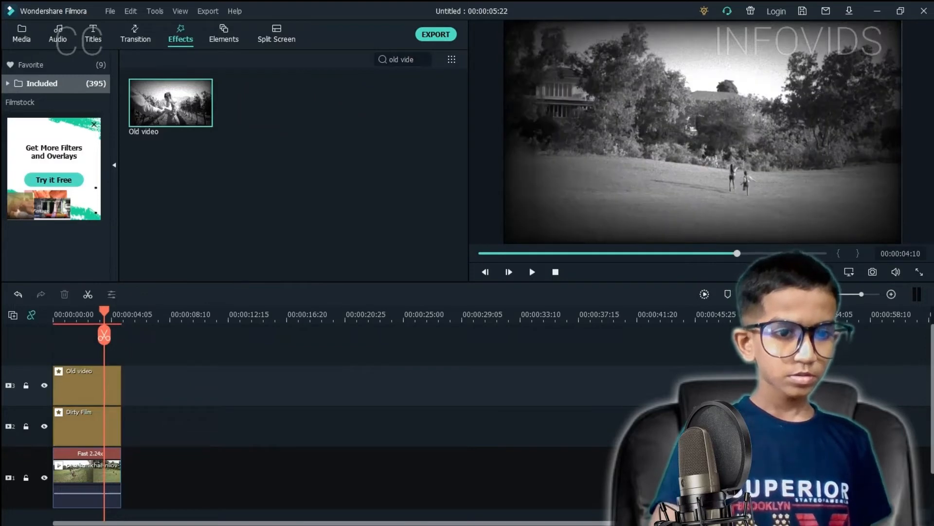
Play the first clip from the start to review the combined Dirty Film and Old video effects
left_click_drag(105, 312, 53, 312)
key("space")
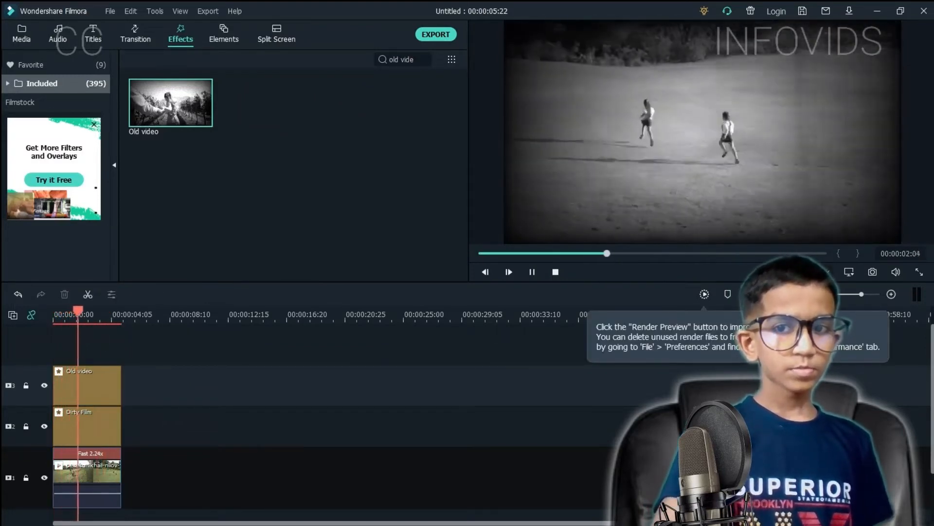
key("space")
key("space")
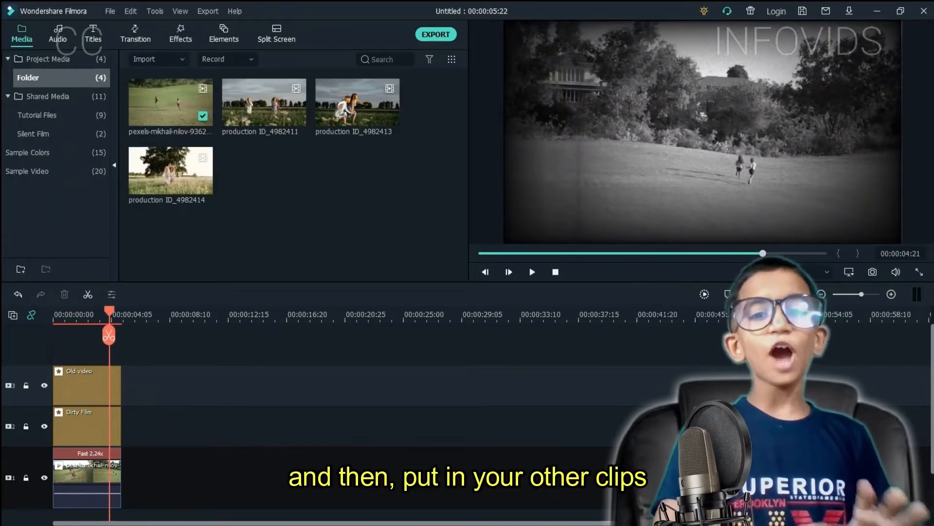
Place the production ID_4982411, ID_4982413 and ID_4982414 clips on the first video track after the pexels clip, leaving gaps between them
left_click_drag(264, 102, 239, 477)
left_click_drag(358, 103, 380, 477)
left_click_drag(170, 170, 523, 477)
Speed up the production ID_4982411 clip to a length of about 2 seconds, previewing the motion
left_click(258, 472)
left_click_drag(287, 472, 231, 472)
left_click(273, 477)
left_click(201, 315)
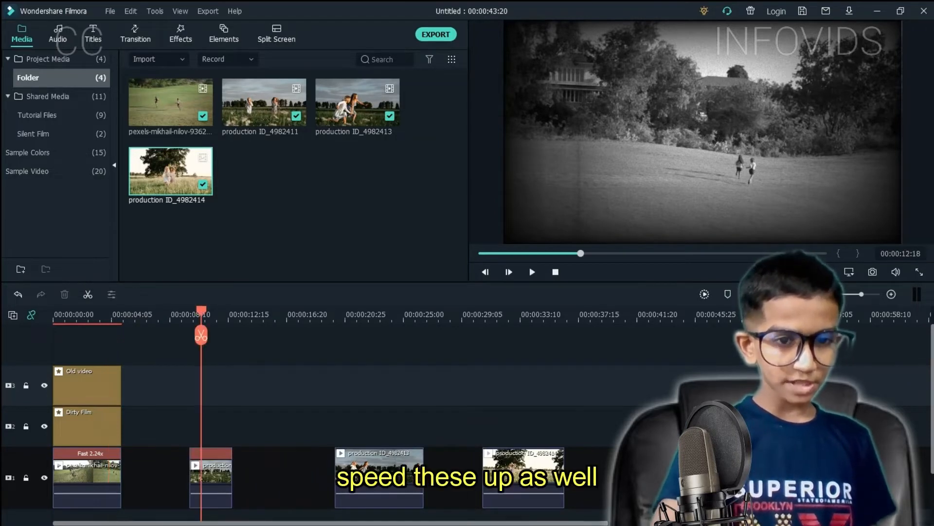
key("space")
left_click(277, 477)
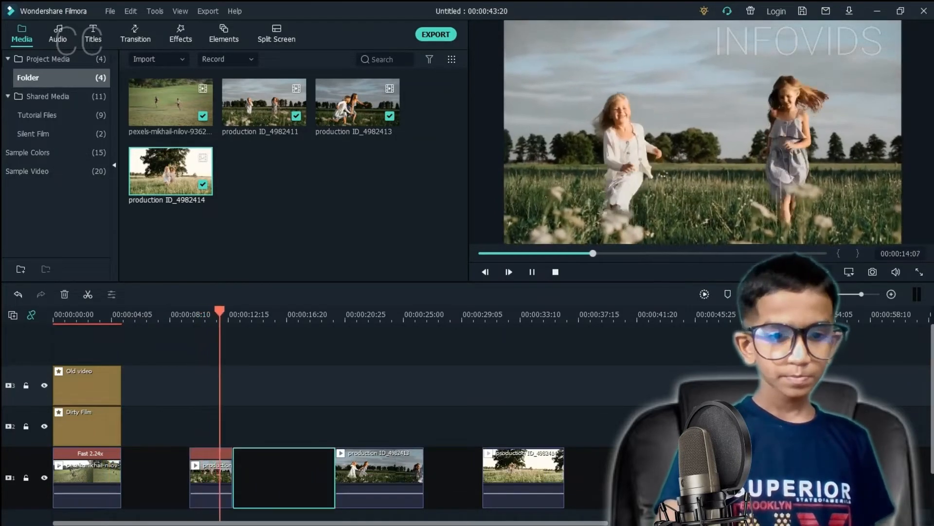
left_click_drag(231, 453, 209, 454)
key("space")
left_click(190, 315)
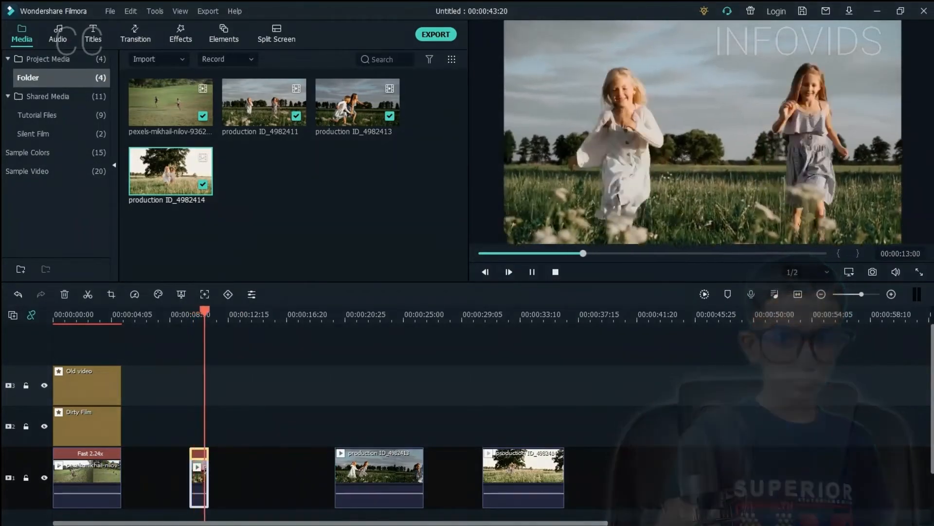
left_click(380, 477)
left_click_drag(208, 454, 215, 454)
Move the production ID_4982413 and ID_4982414 clips earlier, keeping gaps between them, and speed each up to about 2 seconds
left_click_drag(380, 477, 288, 463)
left_click(267, 314)
key("space")
left_click(268, 314)
key("space")
left_click_drag(523, 477, 375, 477)
left_click_drag(416, 462, 360, 467)
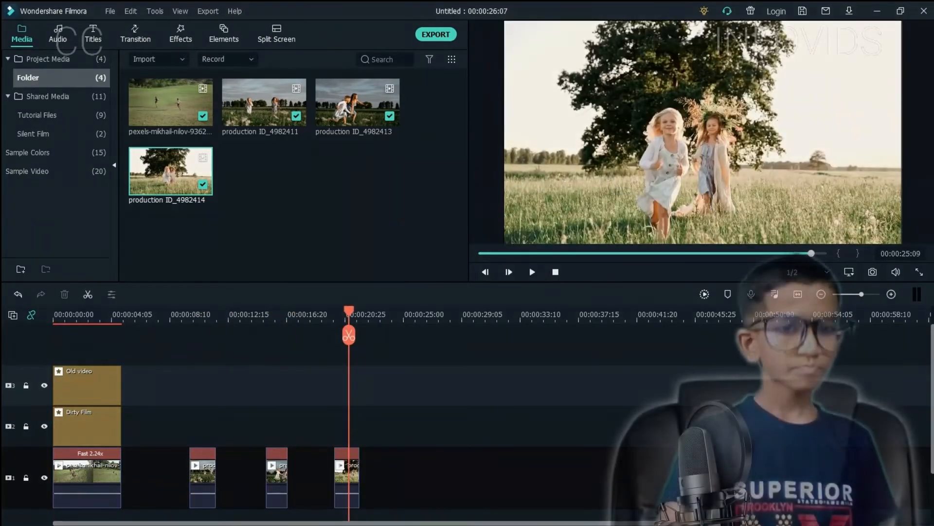
Copy the Dirty Film and Old video effects above the three production clips, extending them to the last clip's end
left_click(86, 427)
left_click(87, 386, "ctrl")
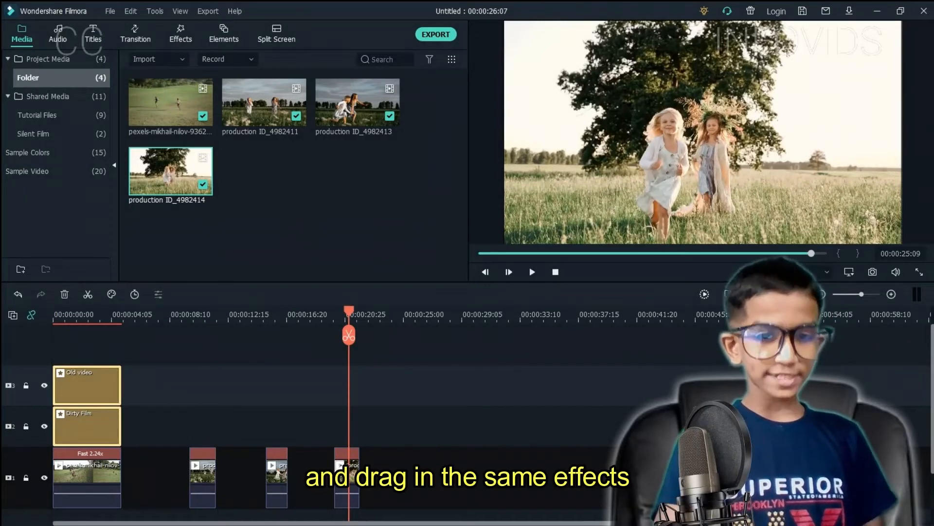
left_click(272, 427)
key("ctrl+v")
left_click_drag(383, 427, 359, 426)
Split the copied Old video and Dirty Film effects at the start of the production ID_4982413 clip
double_click(276, 473)
left_click_drag(417, 423, 341, 390)
key("ctrl+b")
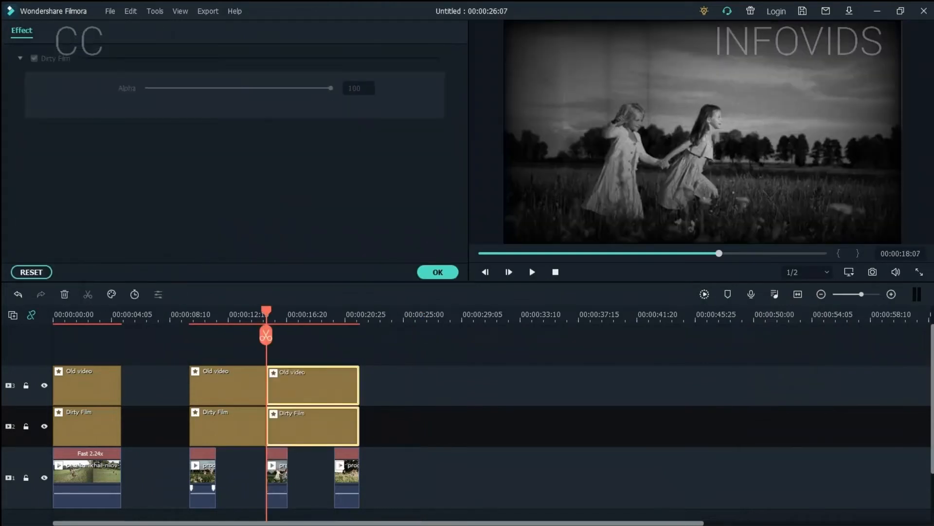
Cut both effects near the end of the production ID_4982411 clip, remove the pieces over the gap, and trim them to the clip
left_click(219, 429)
left_click(220, 316)
left_click(219, 336)
left_click(237, 357)
left_click_drag(237, 358, 244, 419)
key("ctrl+b")
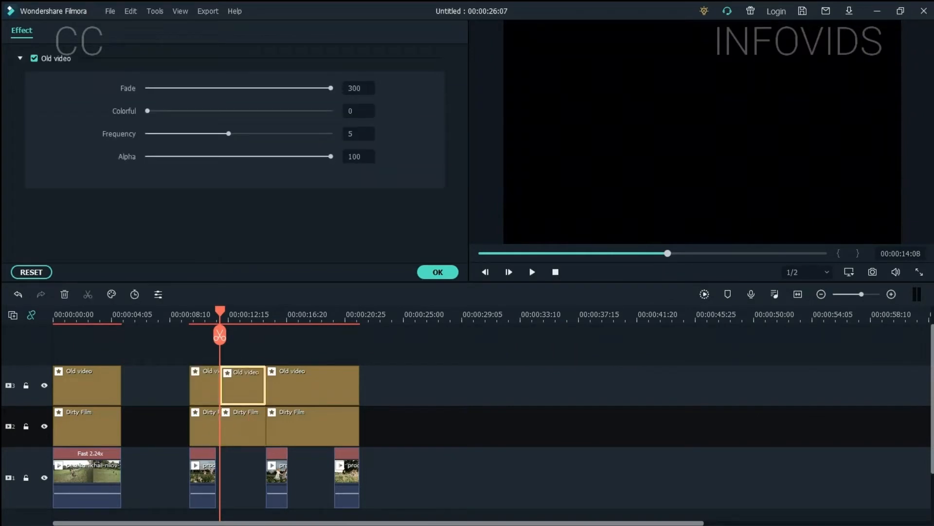
key("Delete")
left_click_drag(239, 431, 216, 389)
Split the remaining Old video and Dirty Film effects at the start of the production ID_4982414 clip
left_click(321, 390)
left_click(347, 472)
left_click(334, 315)
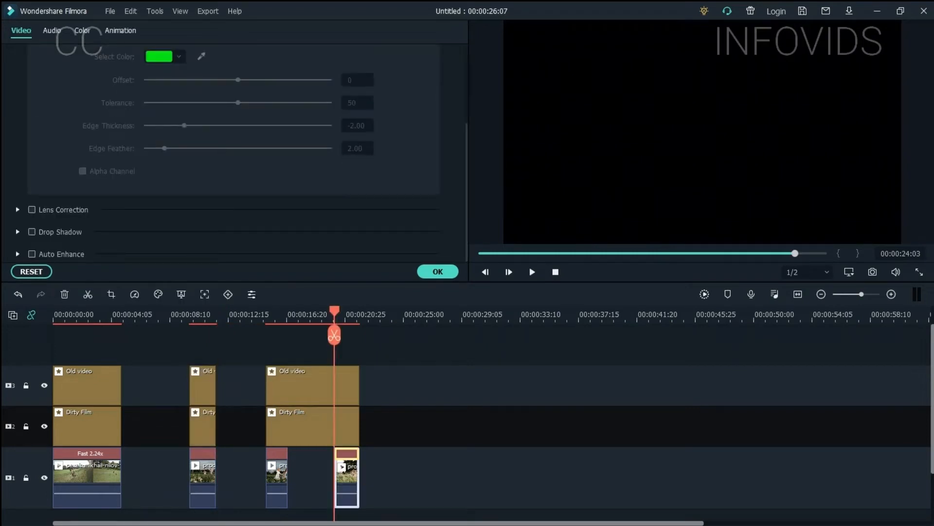
left_click(321, 428)
left_click(321, 389, "ctrl")
key("ctrl+b")
Shorten both effects above the production ID_4982413 clip so they finish at that clip's end
left_click(311, 428)
left_click(311, 389, "ctrl")
left_click_drag(333, 389, 287, 390)
left_click(311, 389)
left_click(438, 272)
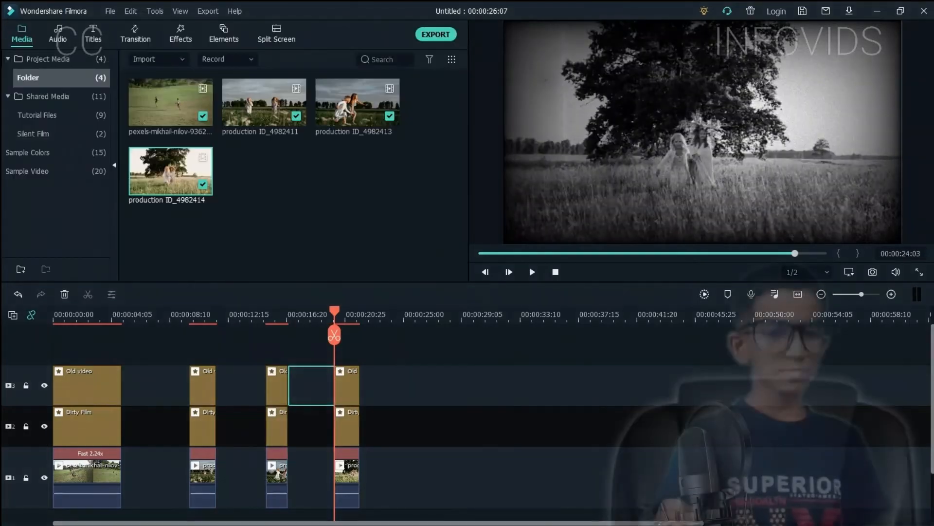
Play the production ID_4982414 clip to review its old-video effects
left_click(428, 390)
key("space")
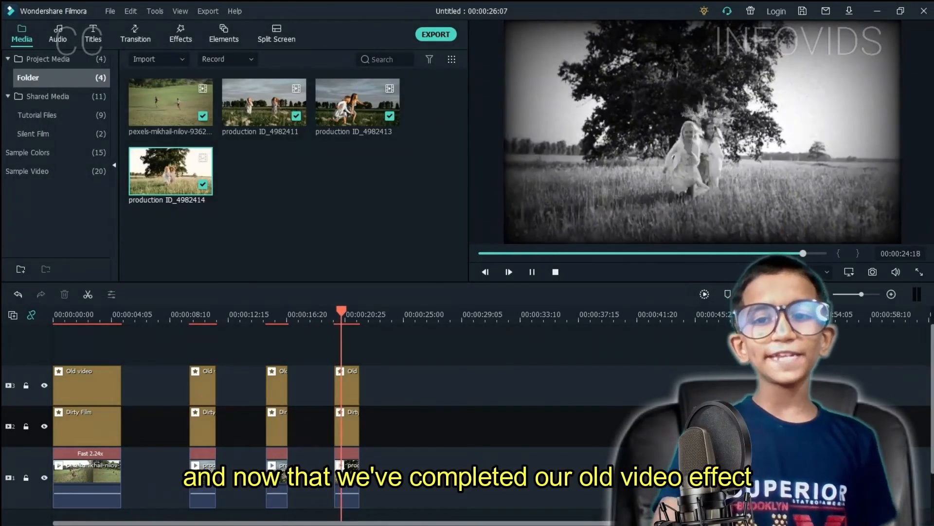
key("space")
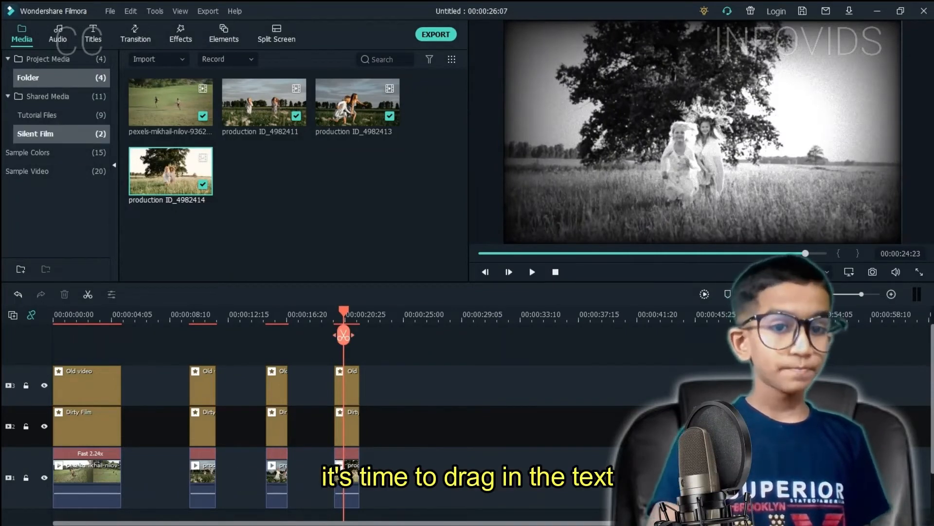
Place a Default Title from the Titles category in the gap directly after the pexels clip on the first video track
left_click(58, 134)
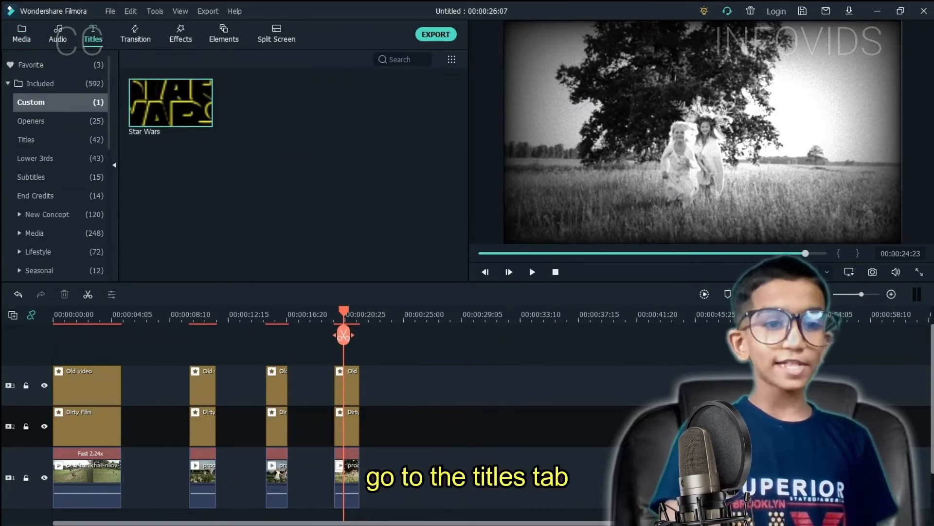
left_click(54, 139)
scroll(264, 233, "down", 12)
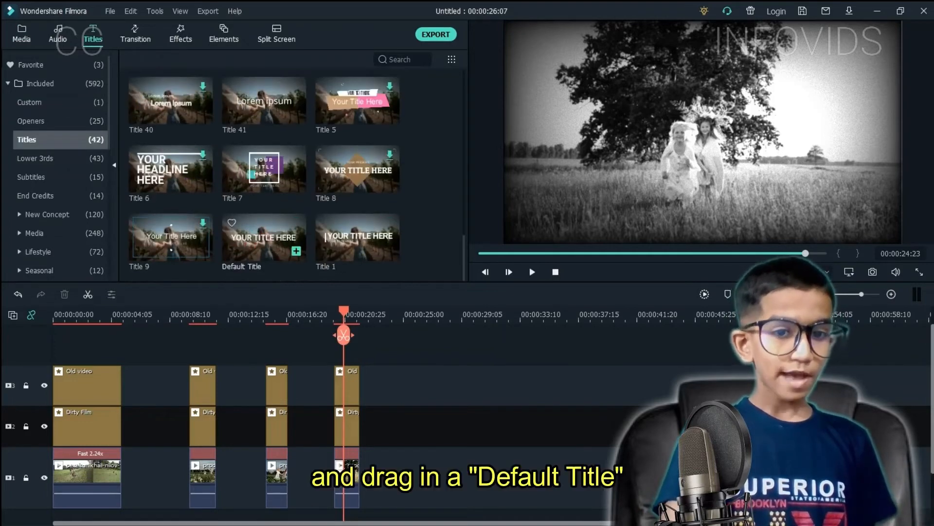
left_click_drag(263, 241, 150, 477)
left_click(143, 316)
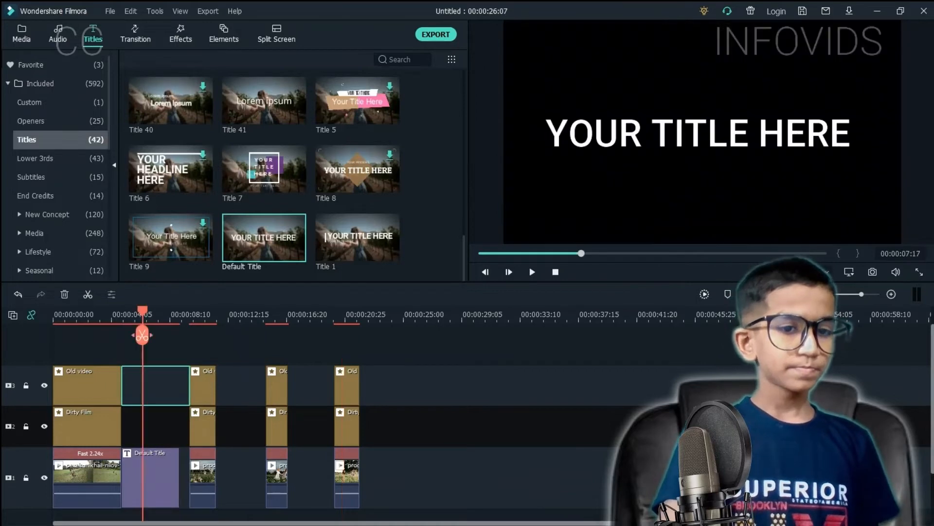
Open the Default Title in the Advanced Text Edit window and add the image frame.jpg from the Silent Film folder
double_click(151, 477)
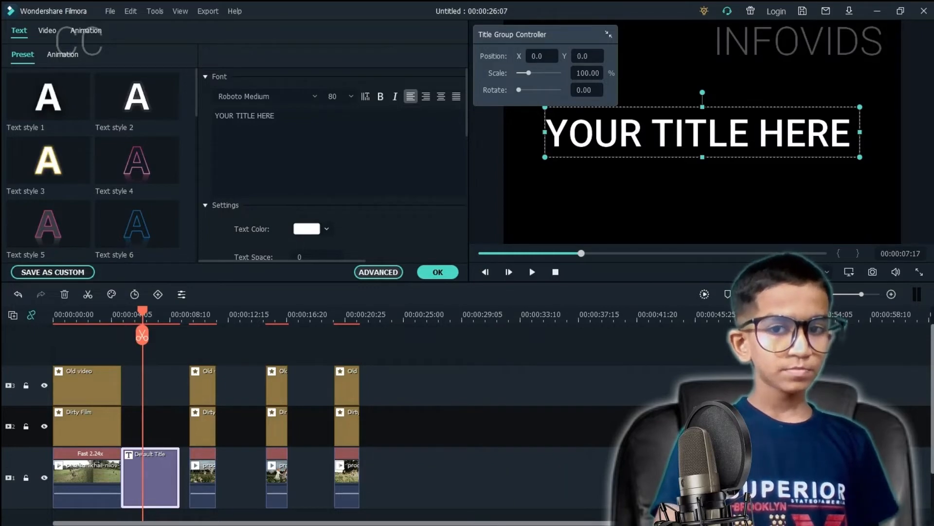
left_click(378, 272)
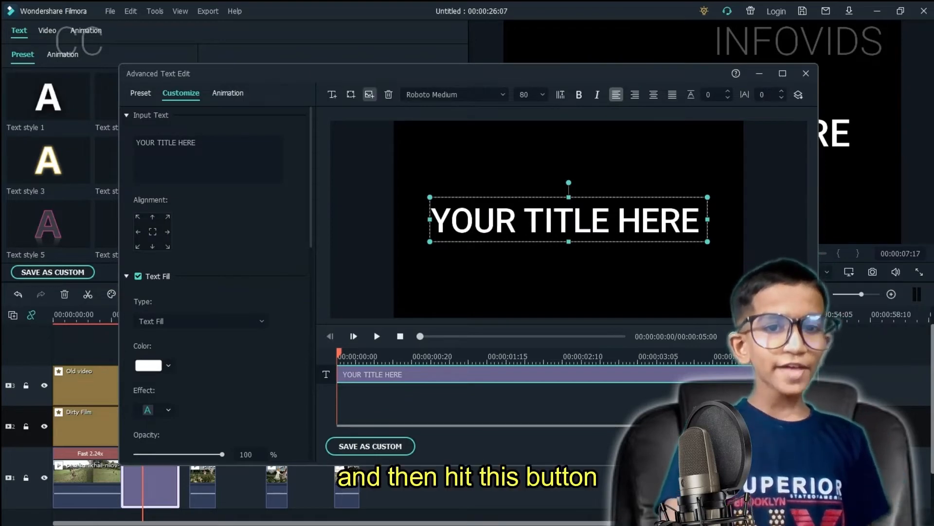
left_click(370, 95)
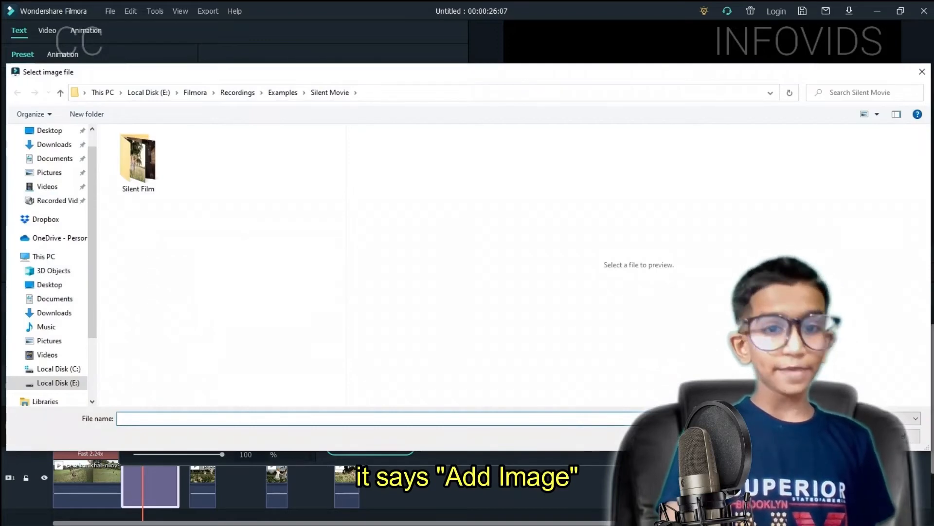
double_click(138, 160)
double_click(138, 161)
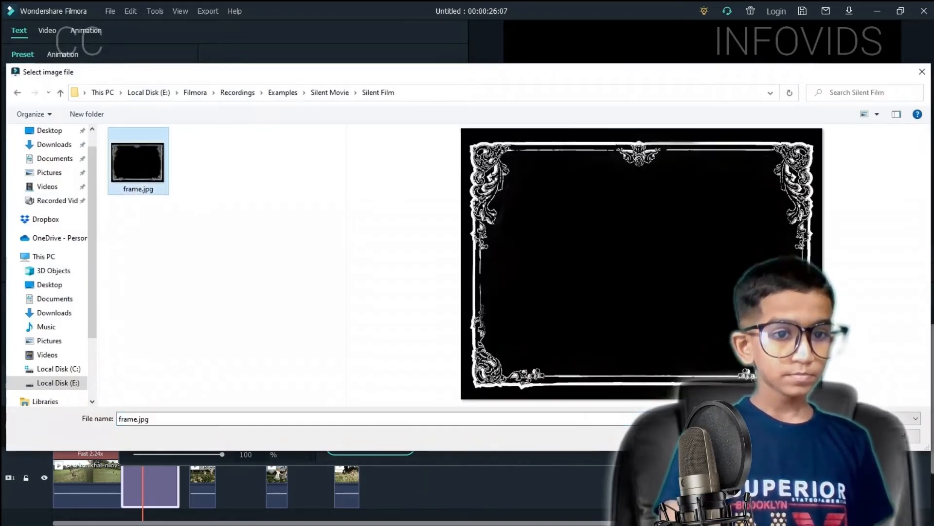
Resize the frame image to nearly the full height of the title canvas and center it
left_click_drag(568, 219, 526, 219)
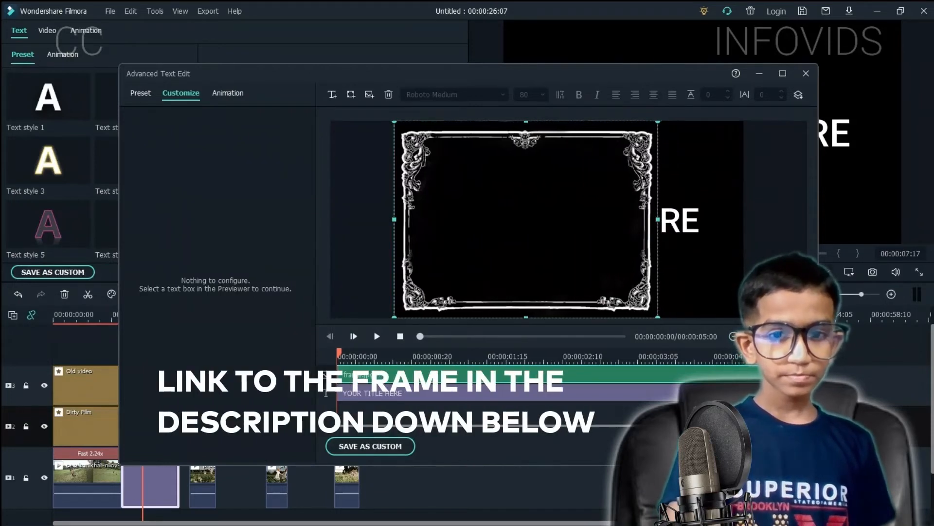
left_click_drag(658, 317, 744, 383)
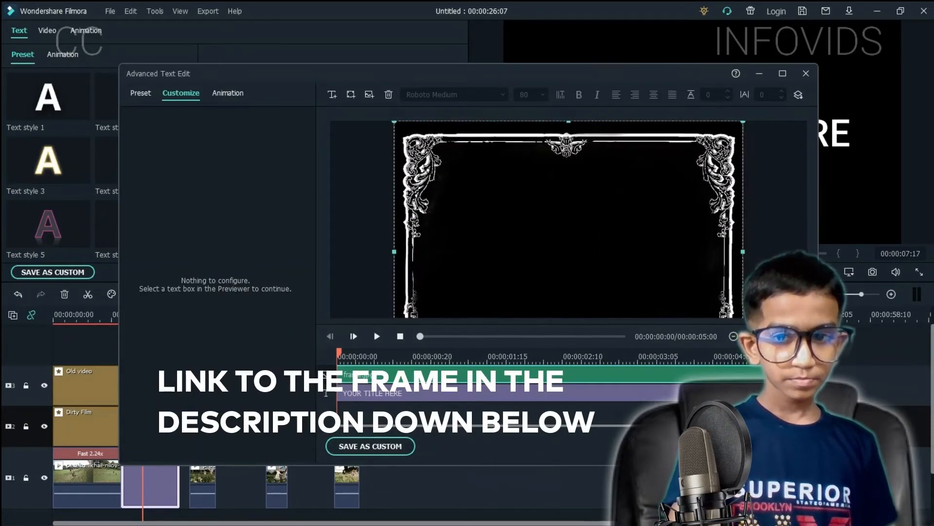
left_click_drag(569, 253, 523, 261)
left_click_drag(700, 128, 648, 168)
left_click_drag(498, 280, 543, 159)
left_click(774, 219)
left_click(568, 218)
left_click_drag(693, 272, 651, 240)
left_click_drag(522, 143, 569, 219)
left_click(774, 219)
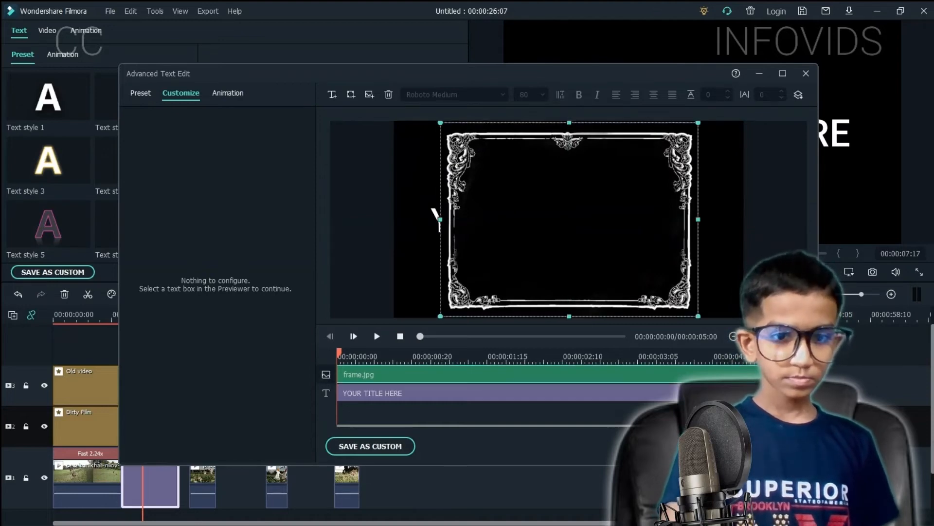
Delete the YOUR TITLE HERE text layer and add a new text box on top of the frame image
left_click(487, 375)
left_click(487, 393)
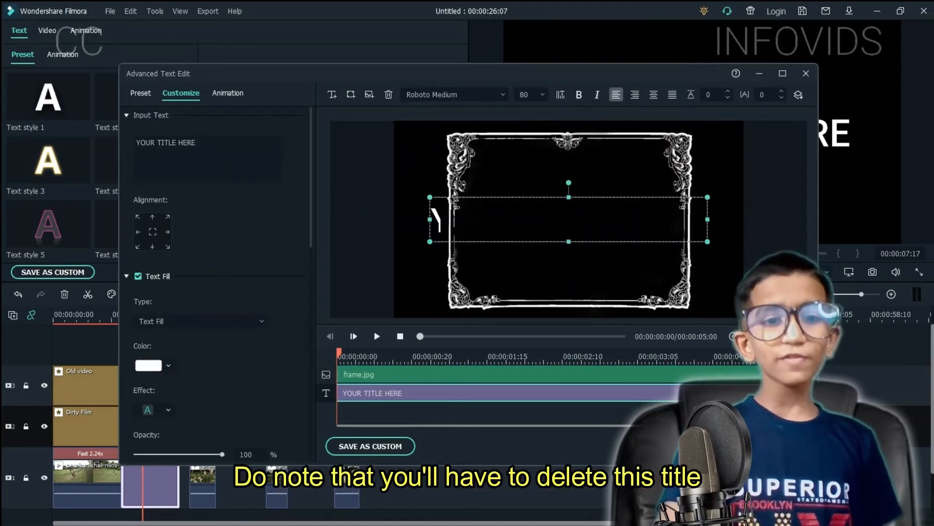
key("Delete")
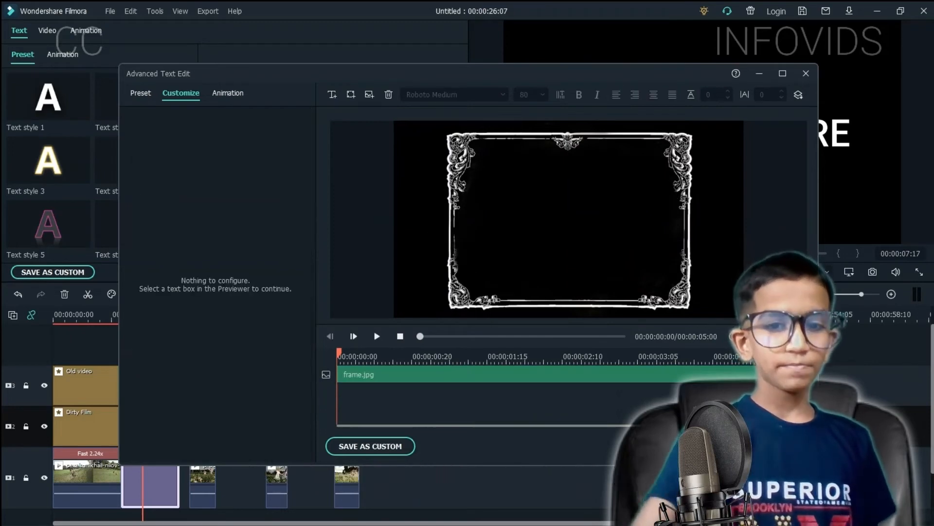
left_click(332, 94)
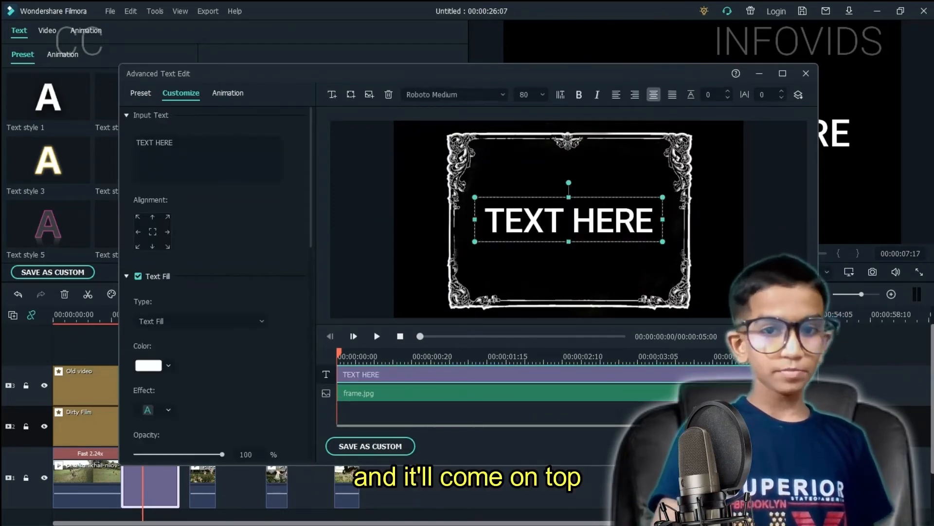
Set the font of the TEXT HERE text box to Georgia
left_click(452, 94)
type("georgia")
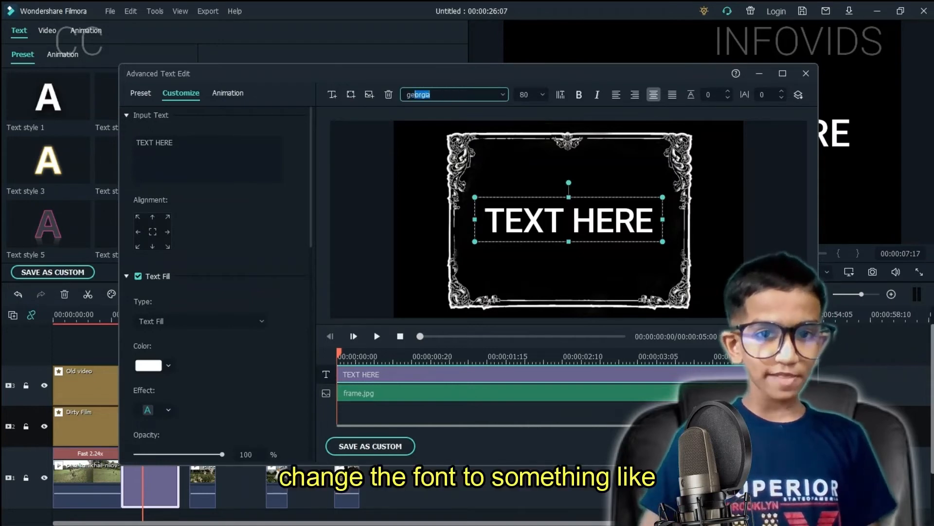
key("Return")
Replace the placeholder text with "And they ran as fast as the wind could take them", including the quotation marks
left_click(174, 143)
key("ctrl+a")
key("BackSpace")
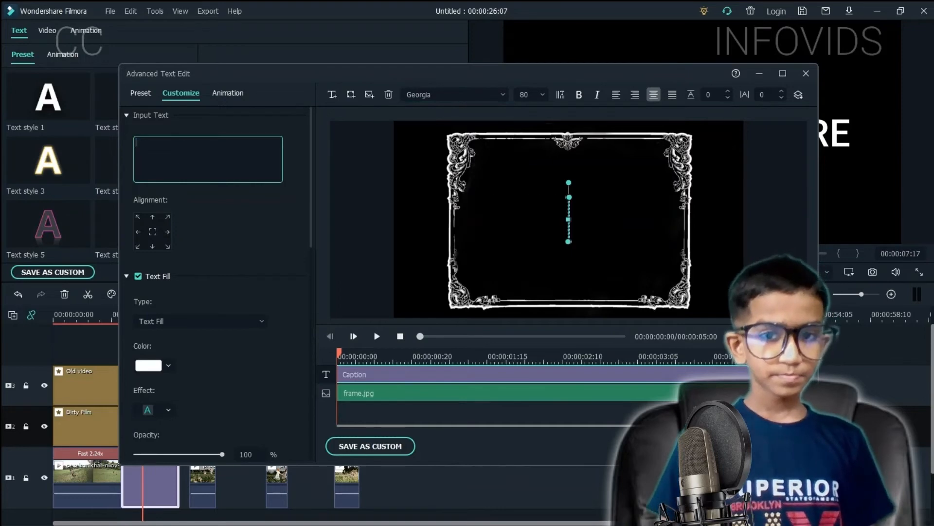
type("\"\"")
key("Left")
type("And")
type(" they ran ")
type("as fast sa")
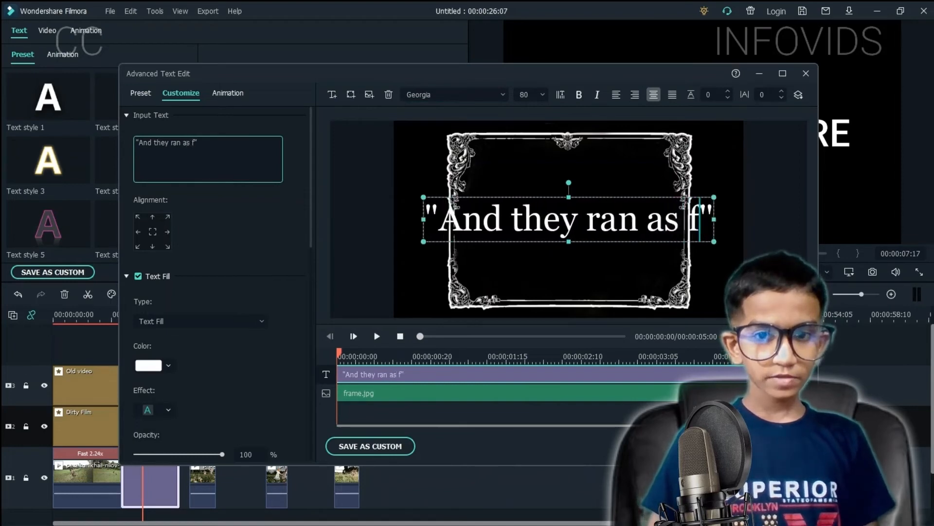
key("BackSpace")
key("BackSpace")
type("as the wind could take them")
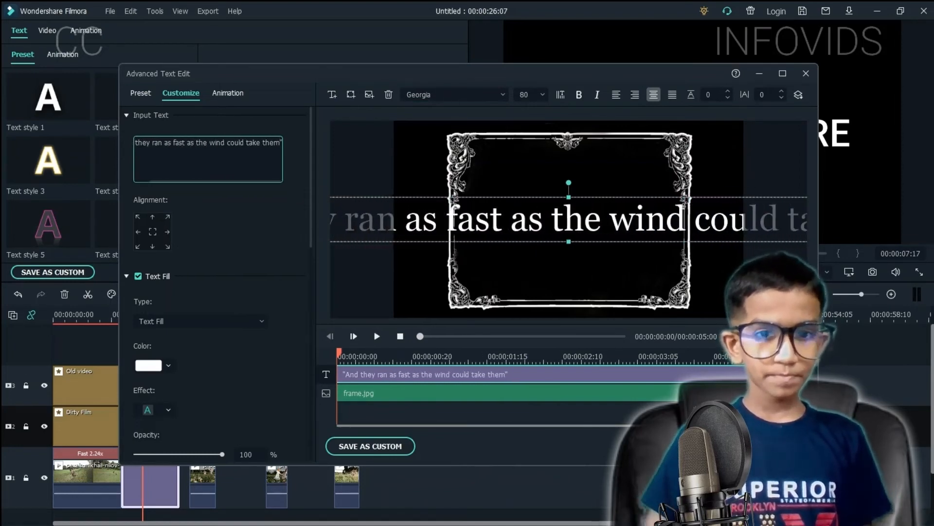
Set the font size of the whole quote to 48
key("ctrl+a")
left_click(543, 94)
left_click(529, 154)
type("48")
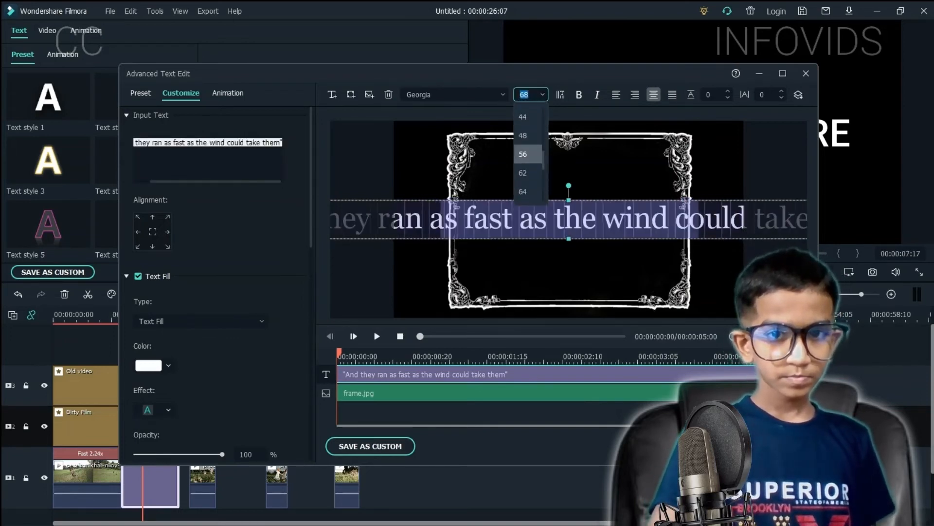
key("Return")
Try font size 28 on the quote and return it to 48
left_click(543, 94)
scroll(530, 135, "up", 1)
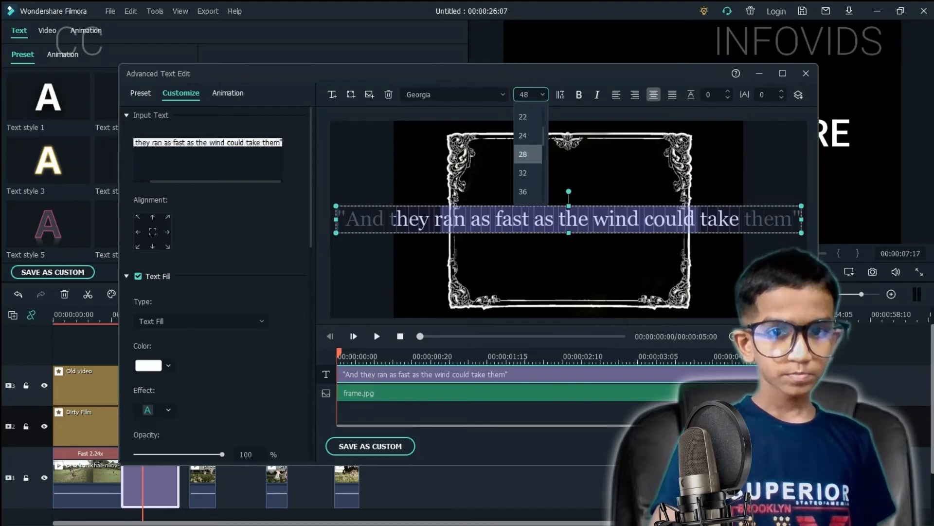
left_click(526, 154)
left_click(542, 95)
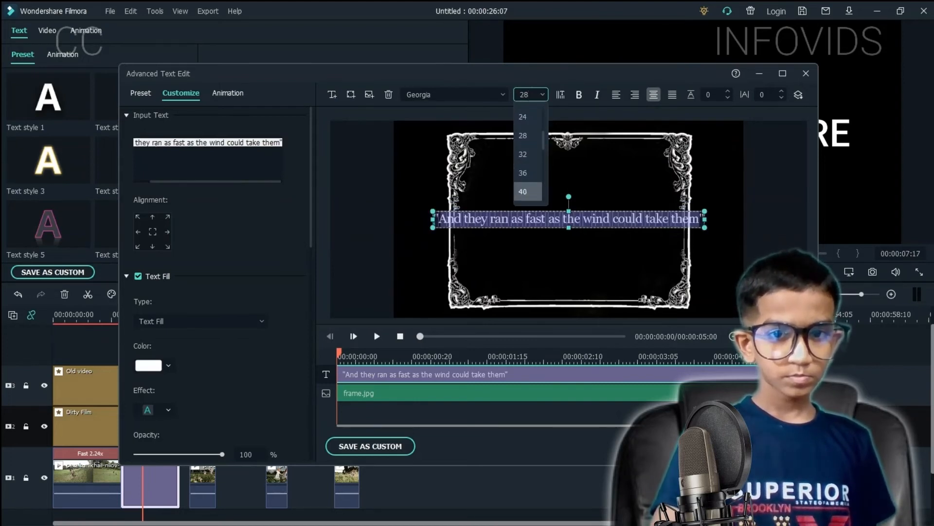
left_click(524, 173)
Break the quote into two lines after the word "fast"
left_click(200, 143)
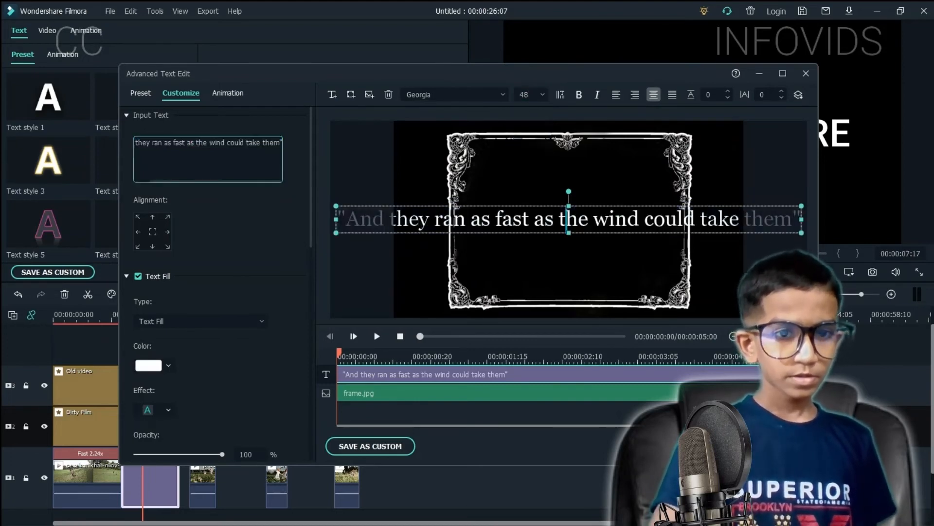
left_click(188, 142)
key("Return")
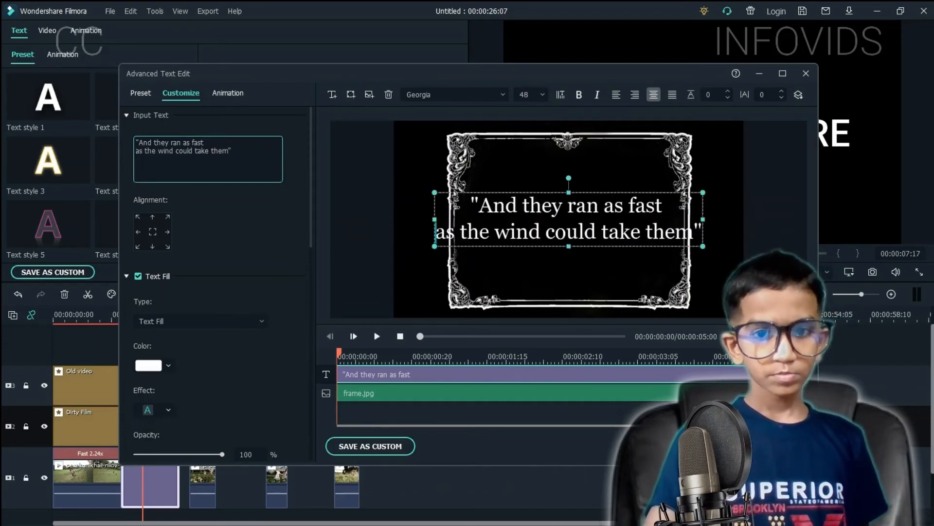
Scale the two-line text box down to fit inside the ornate frame and center it there
left_click(603, 278)
left_click(579, 226)
left_click_drag(703, 247, 641, 234)
left_click_drag(564, 218, 596, 224)
left_click(604, 277)
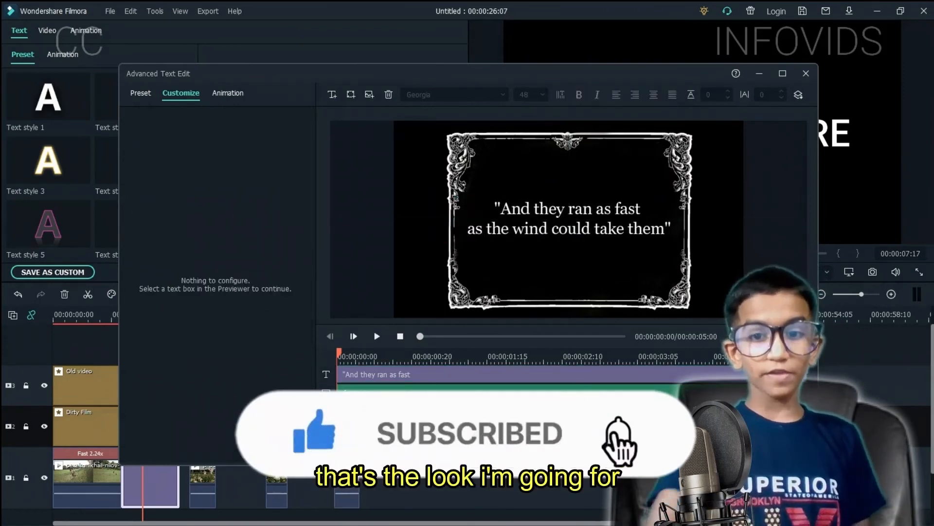
Save the framed title as a custom preset named Silent Text and close the Advanced Text Edit window
left_click(627, 450)
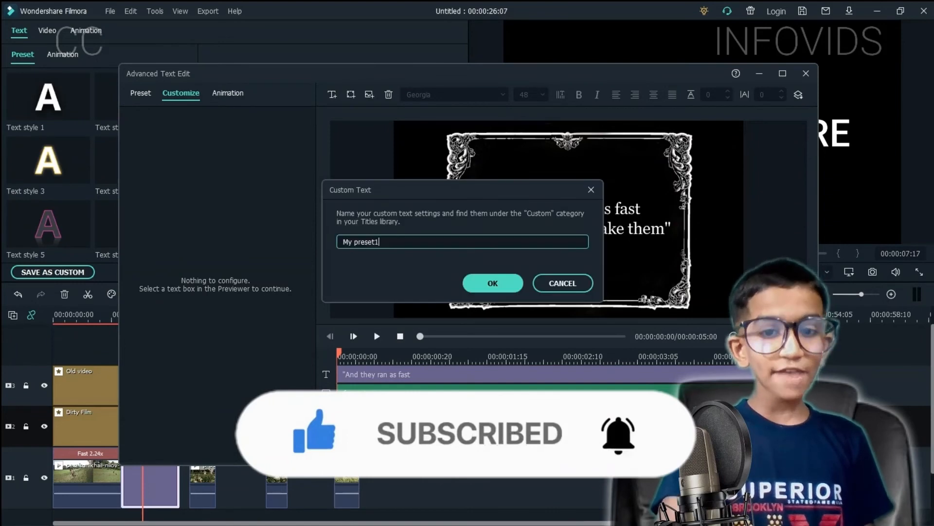
key("ctrl+a")
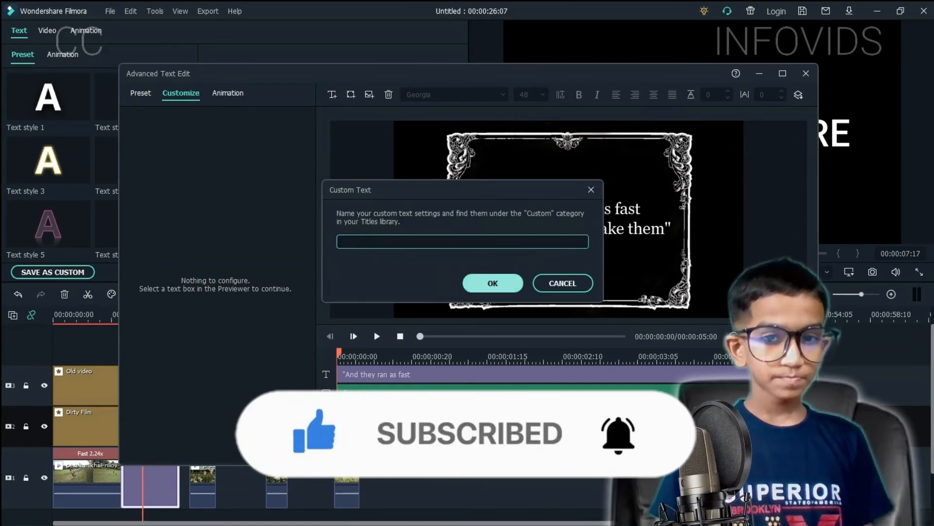
type("Silent Text")
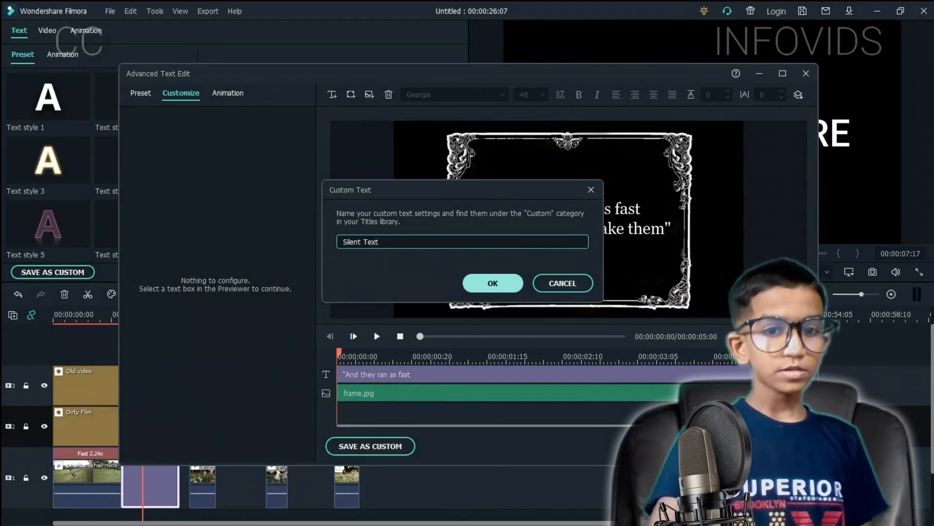
key("Return")
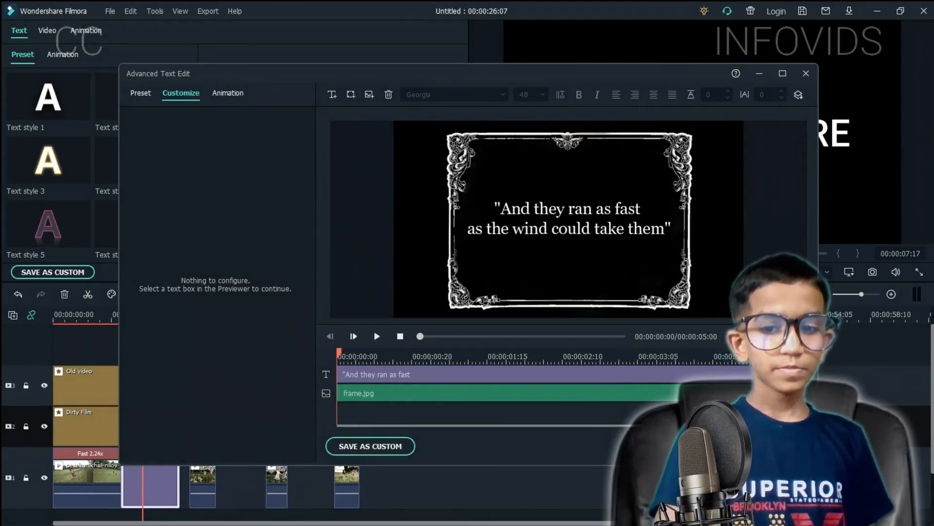
left_click(785, 446)
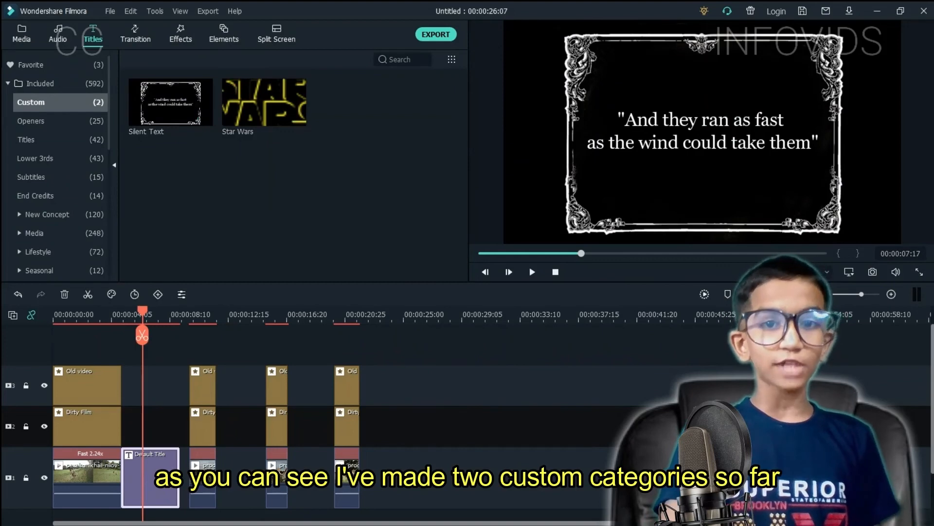
Replace the Default Title after the first clip with the custom Silent Text title and open its text for editing
left_click_drag(171, 102, 150, 477)
left_click(150, 480)
key("Delete")
left_click(150, 427)
double_click(149, 477)
left_click_drag(311, 124, 214, 116)
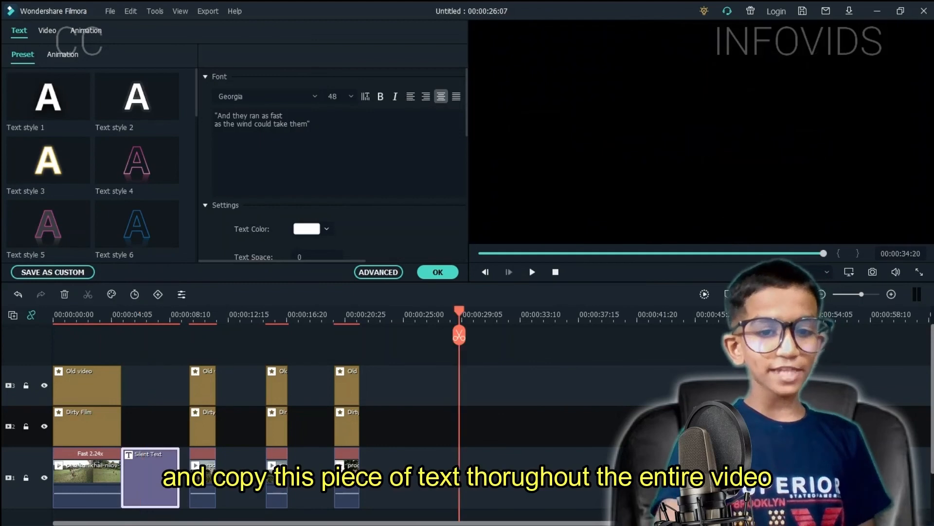
Paste a copy of the Silent Text title, shorten it to about half its length, and move it directly after the second clip
key("ctrl+v")
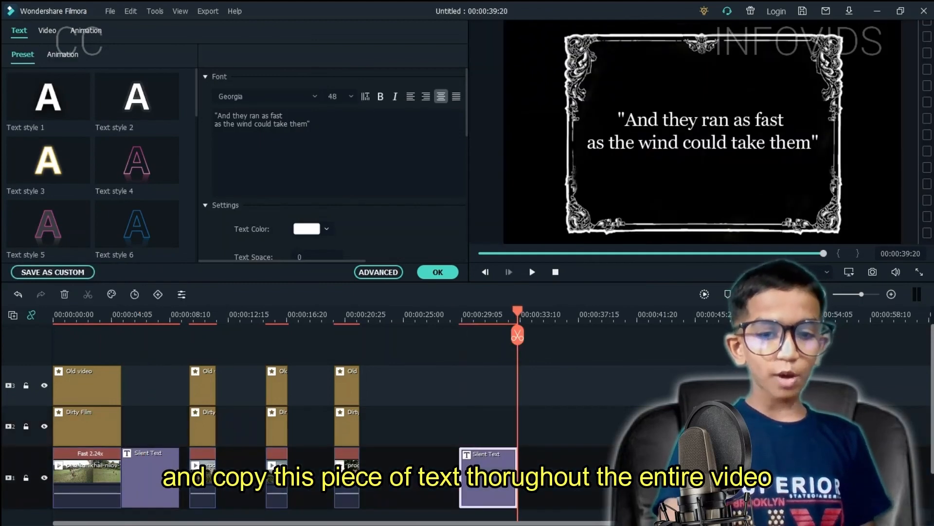
left_click_drag(516, 477, 485, 477)
left_click_drag(473, 477, 231, 477)
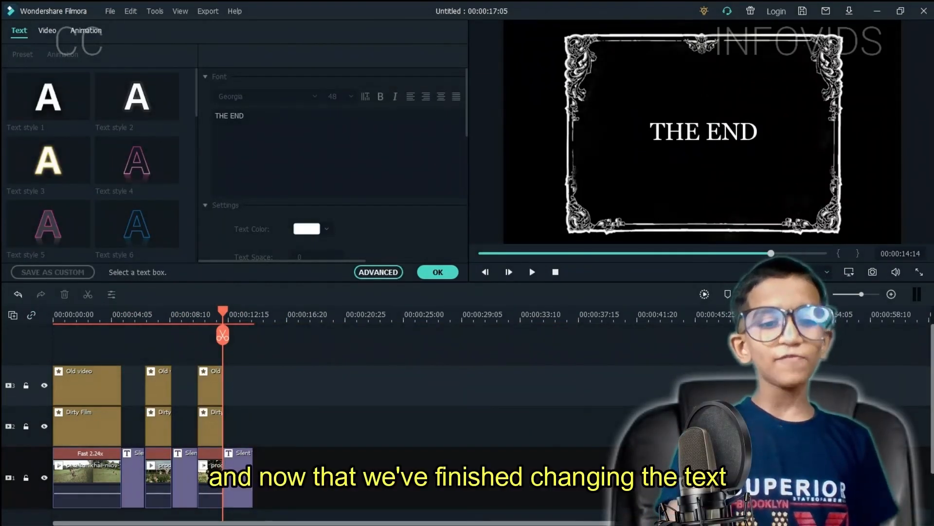
left_click(238, 479)
left_click(245, 428)
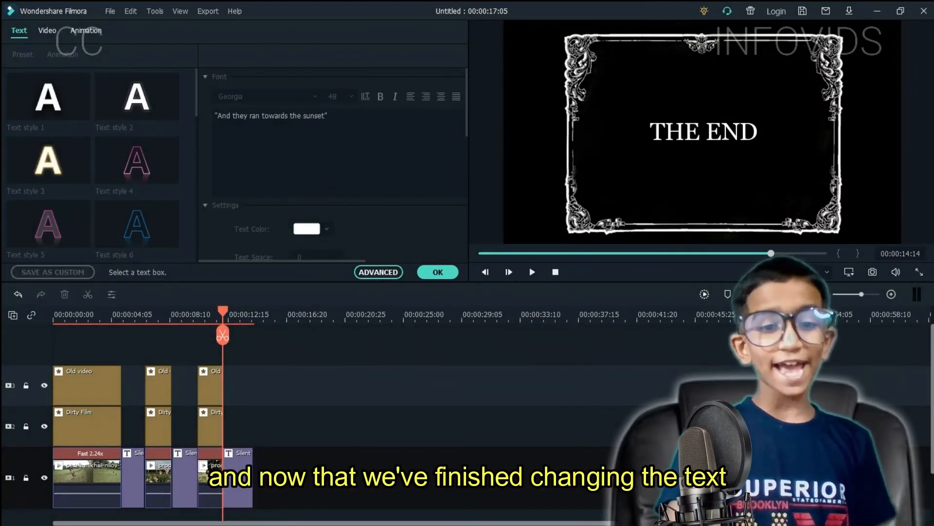